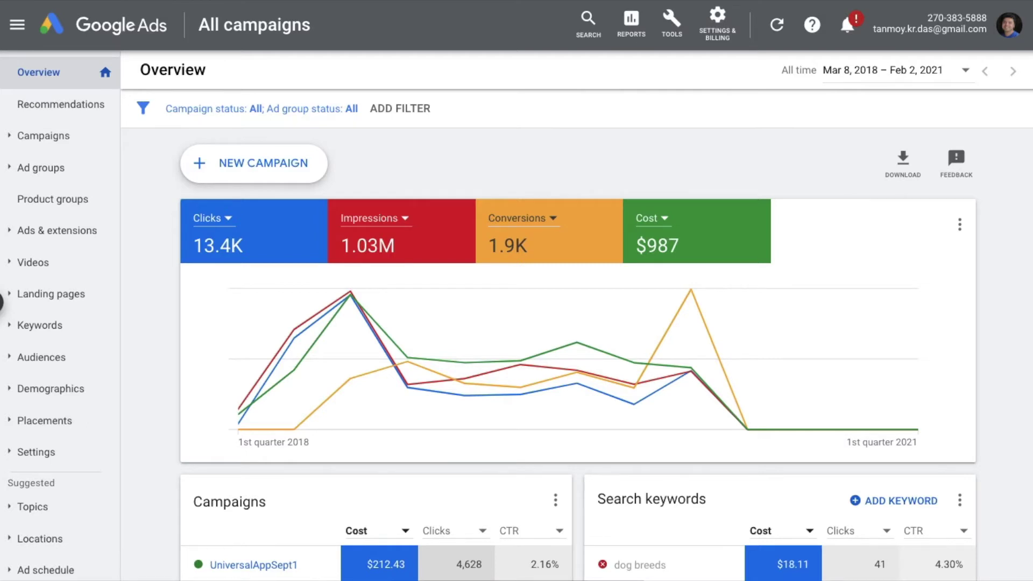
# Open the automated rules under bulk actions and start a new campaign rule
pyautogui.click(672, 36)
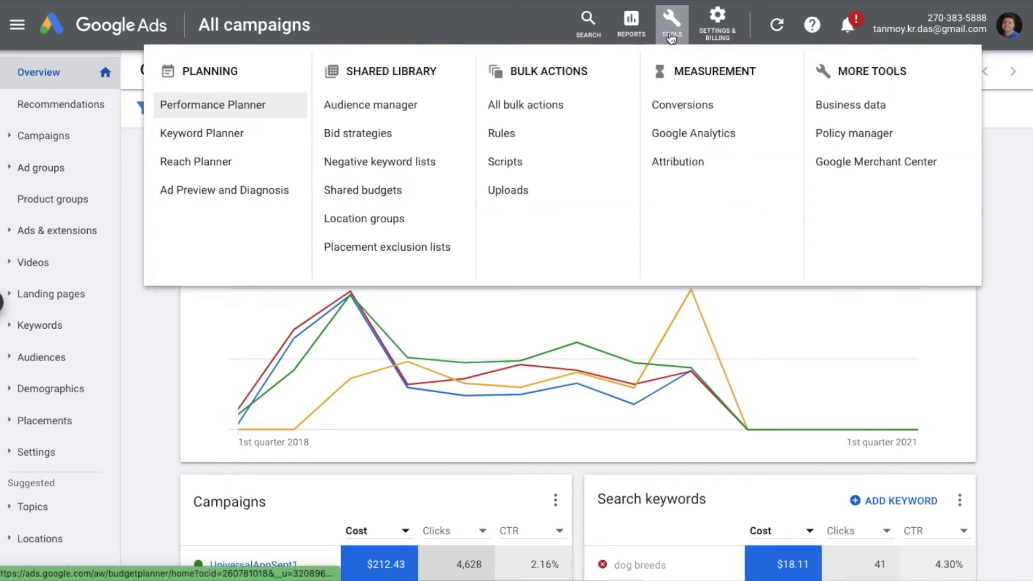
pyautogui.doubleClick(550, 74)
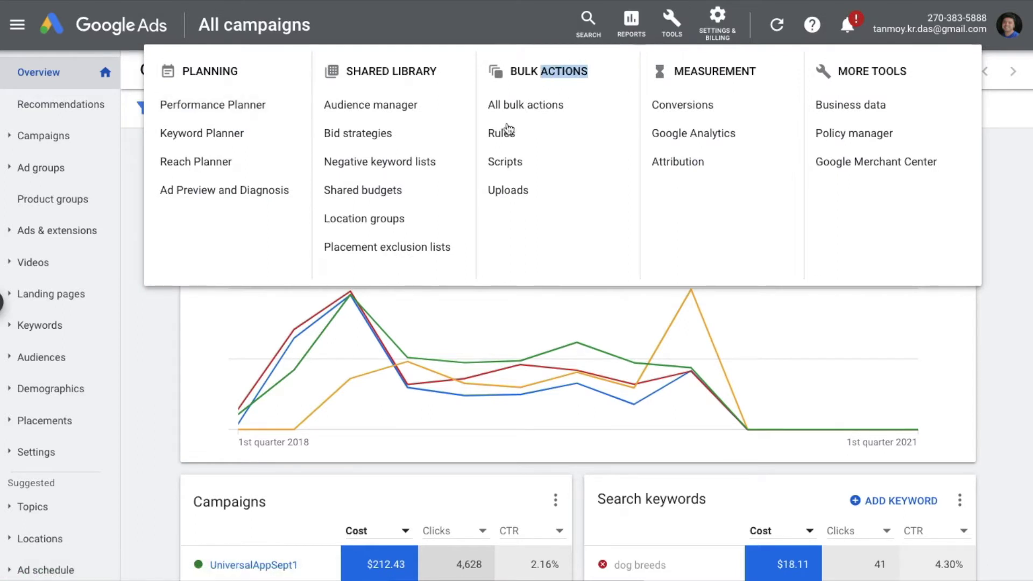
pyautogui.click(547, 142)
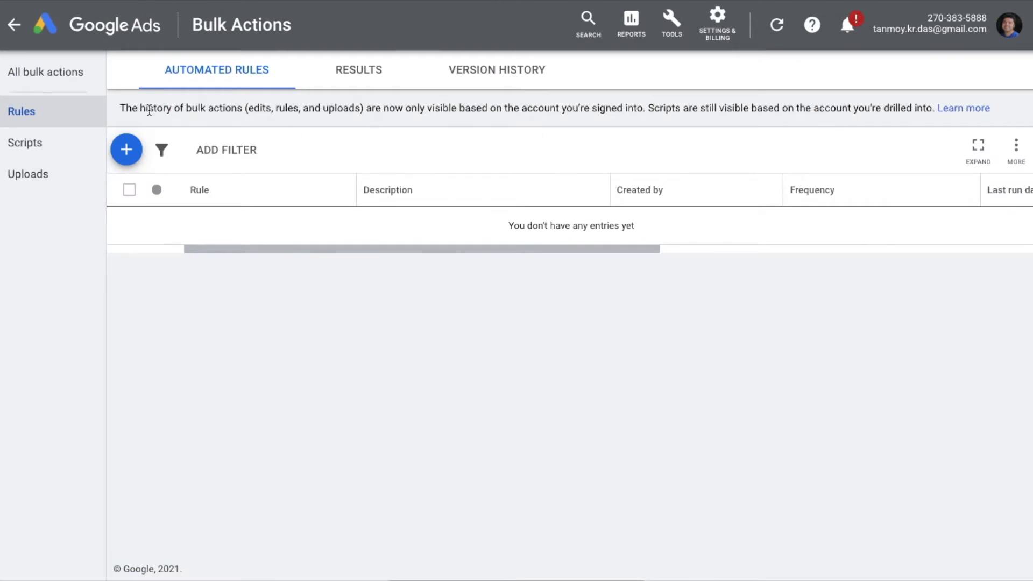
pyautogui.click(127, 151)
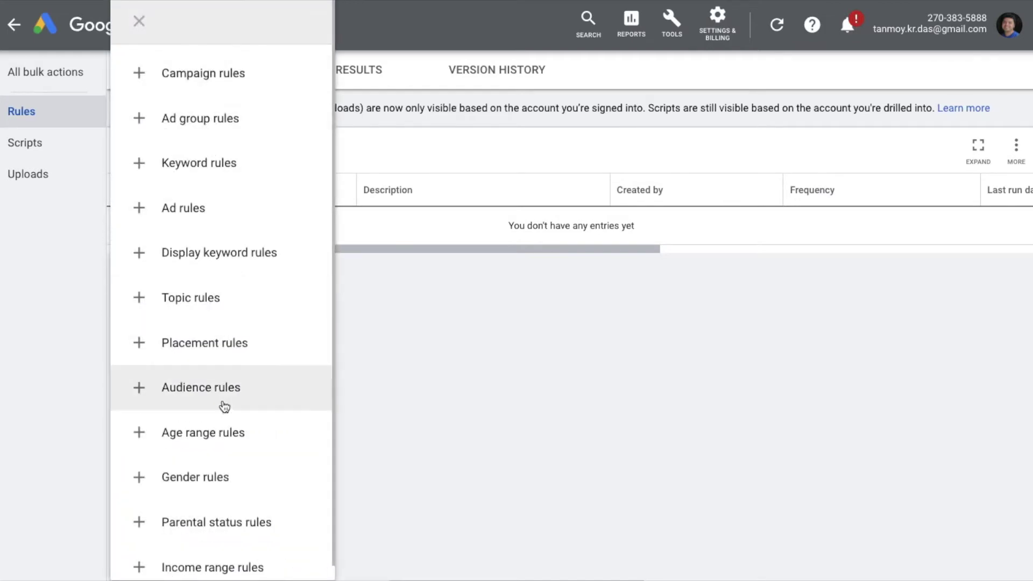
pyautogui.scroll(-1, 223, 554)
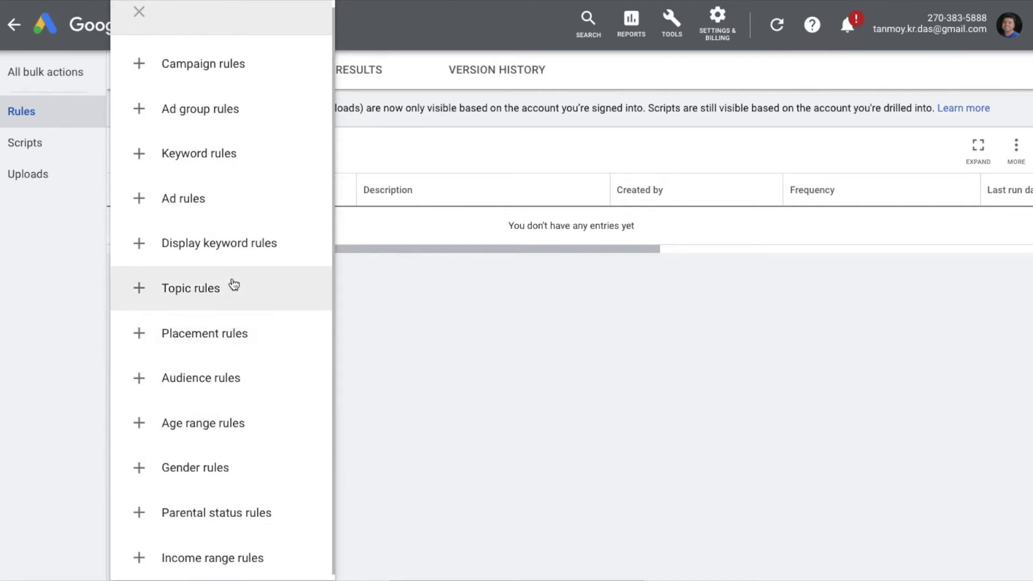
pyautogui.click(232, 70)
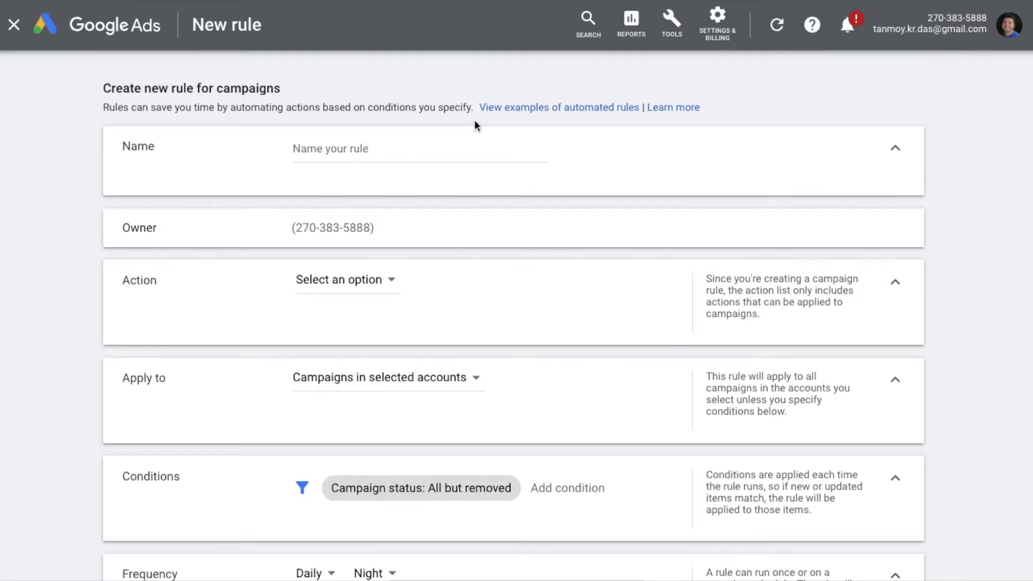
# Name the rule campaignfeb2 and set its action to Pause campaigns
pyautogui.click(333, 153)
pyautogui.write('ca')
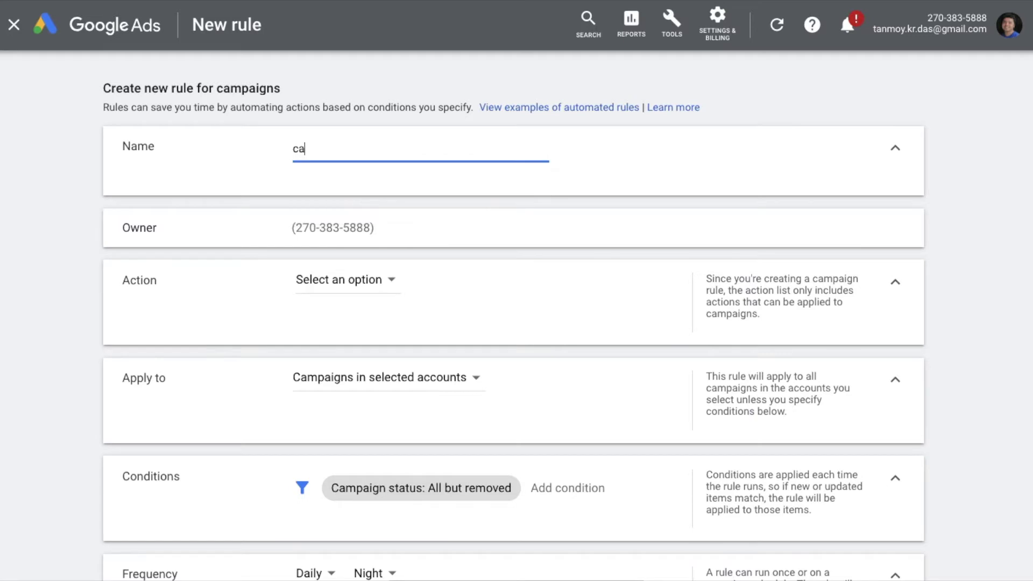
pyautogui.write('mpaignfeb2')
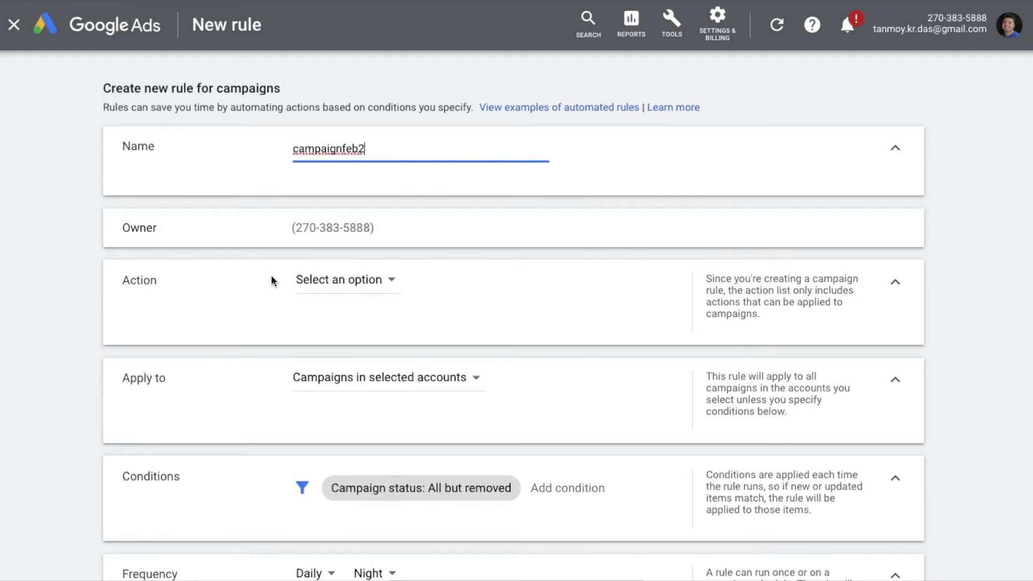
pyautogui.click(358, 286)
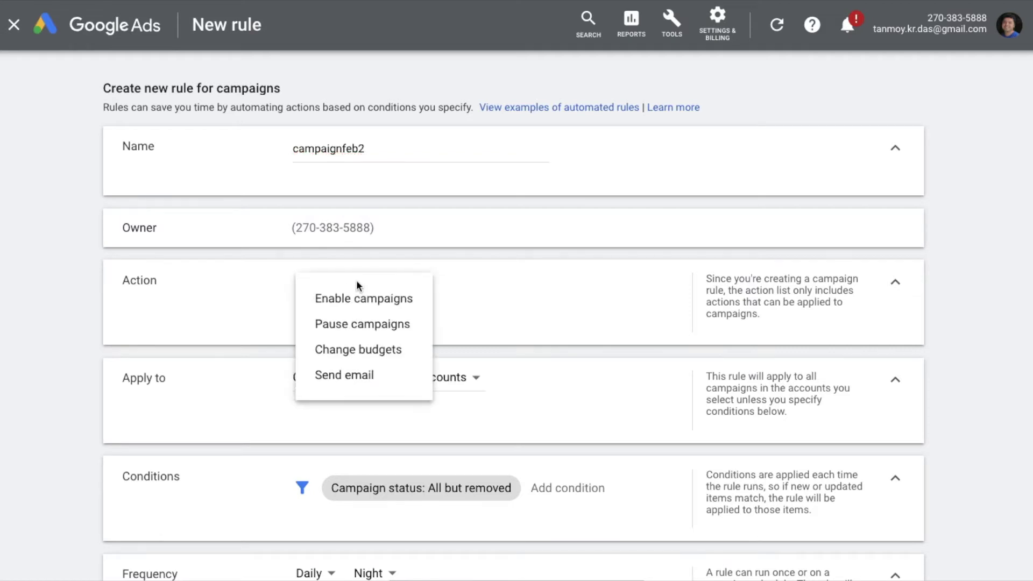
pyautogui.click(357, 325)
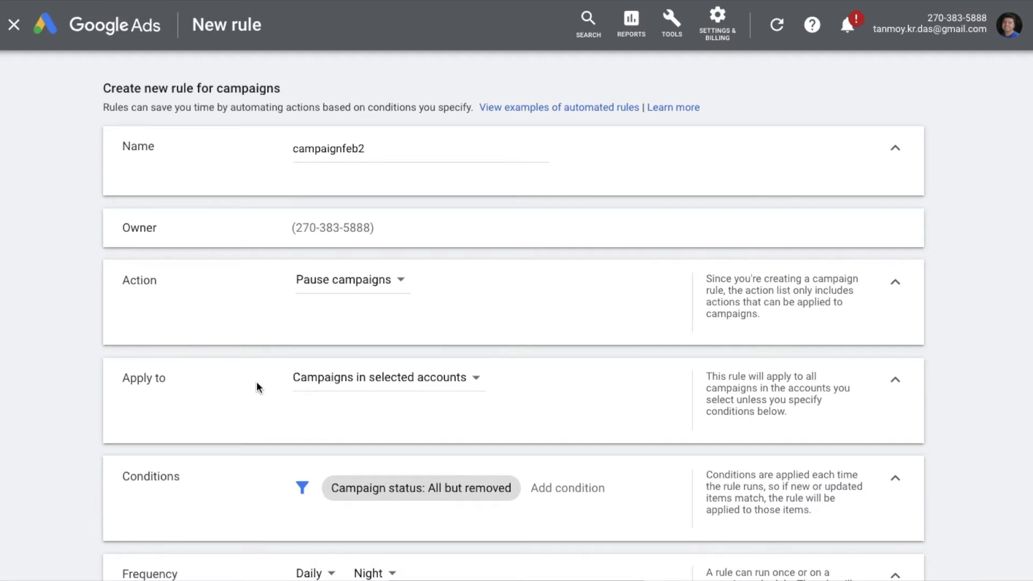
pyautogui.click(378, 379)
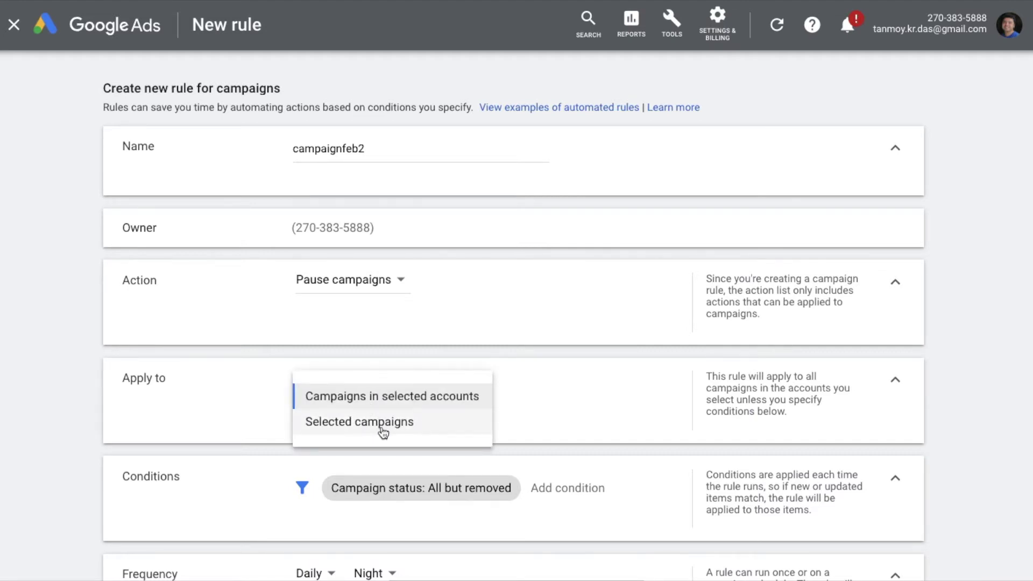
pyautogui.click(257, 420)
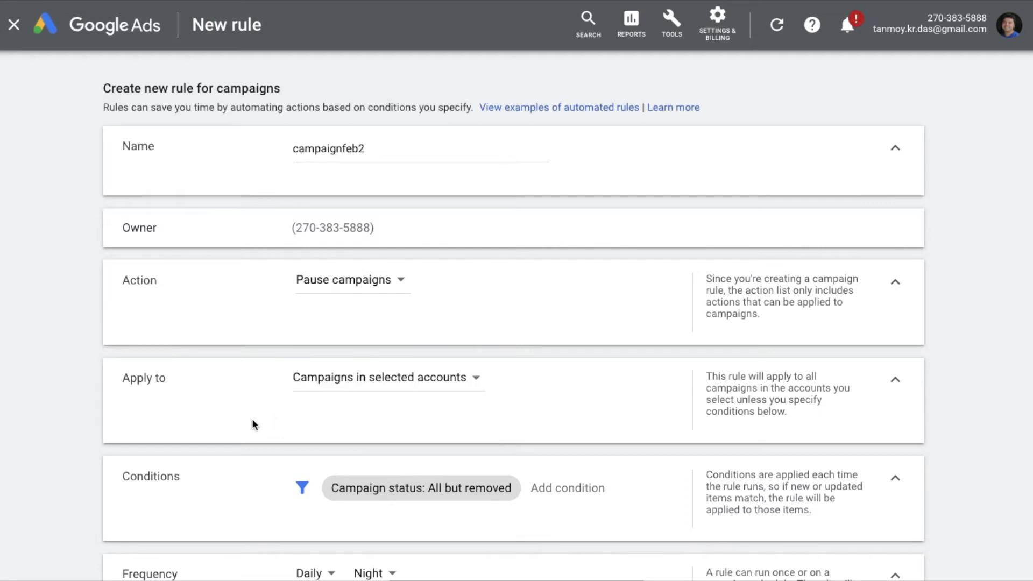
# Add a rule condition that the campaign cost is greater than $5000
pyautogui.scroll(-1, 218, 474)
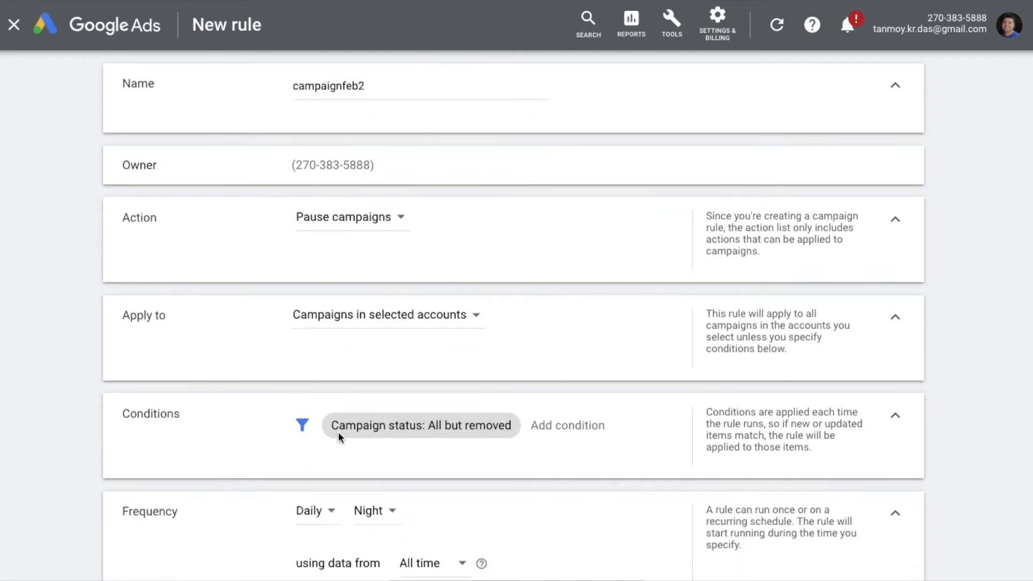
pyautogui.click(564, 425)
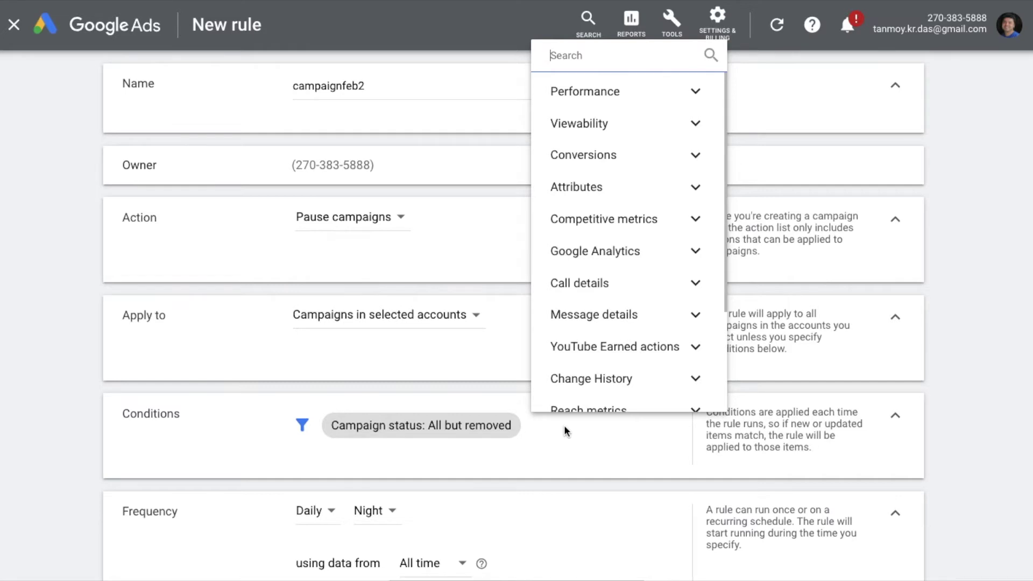
pyautogui.write('cost')
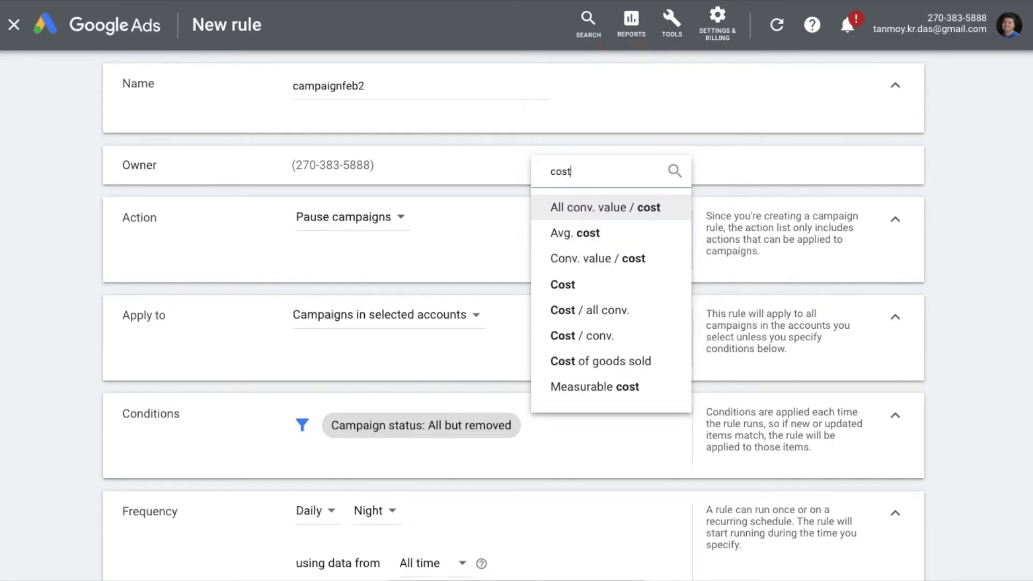
pyautogui.click(594, 286)
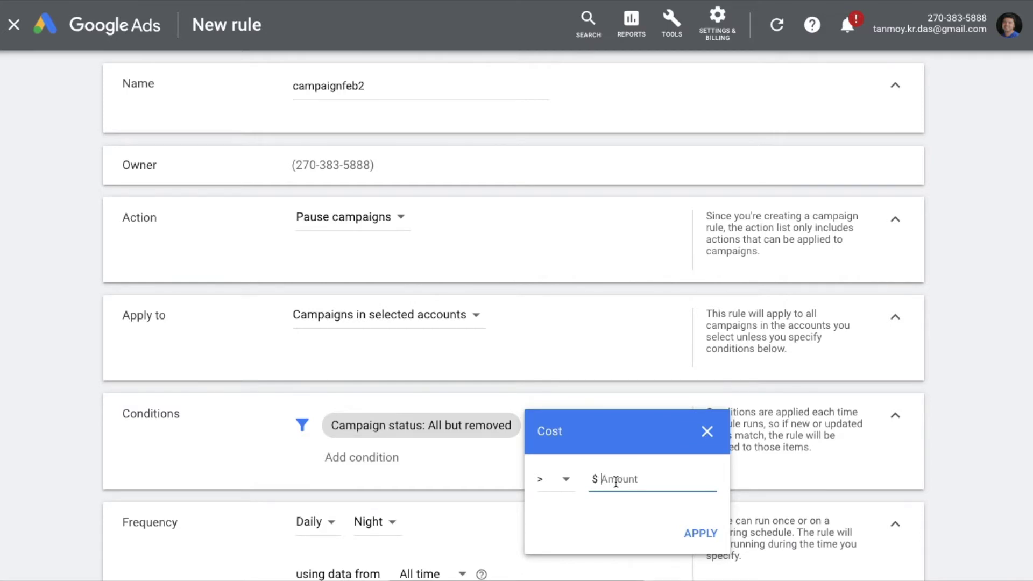
pyautogui.write('5000')
pyautogui.click(700, 534)
# Set the rule's email results to No emails and save the rule
pyautogui.scroll(-3, 586, 526)
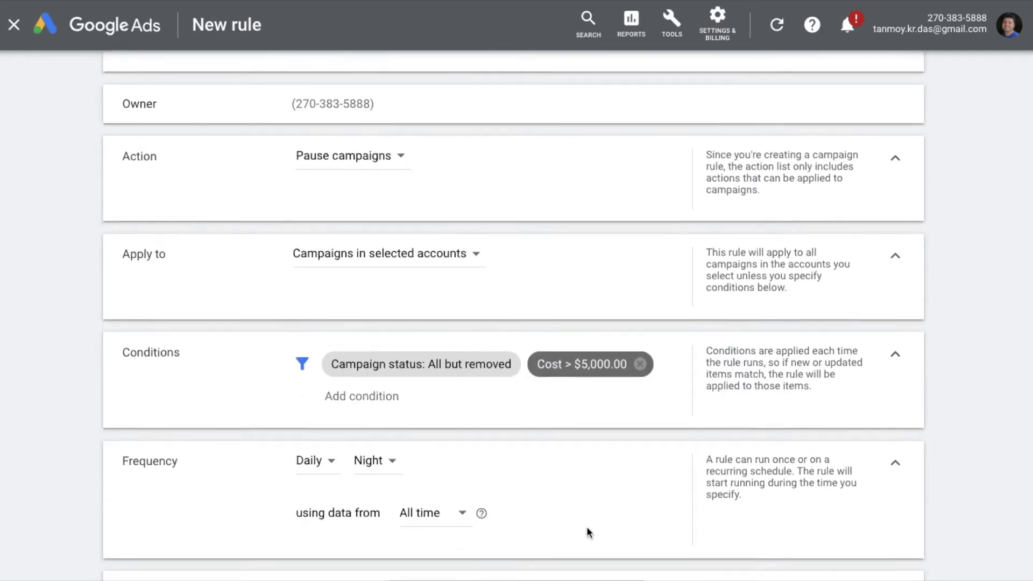
pyautogui.scroll(-1, 586, 526)
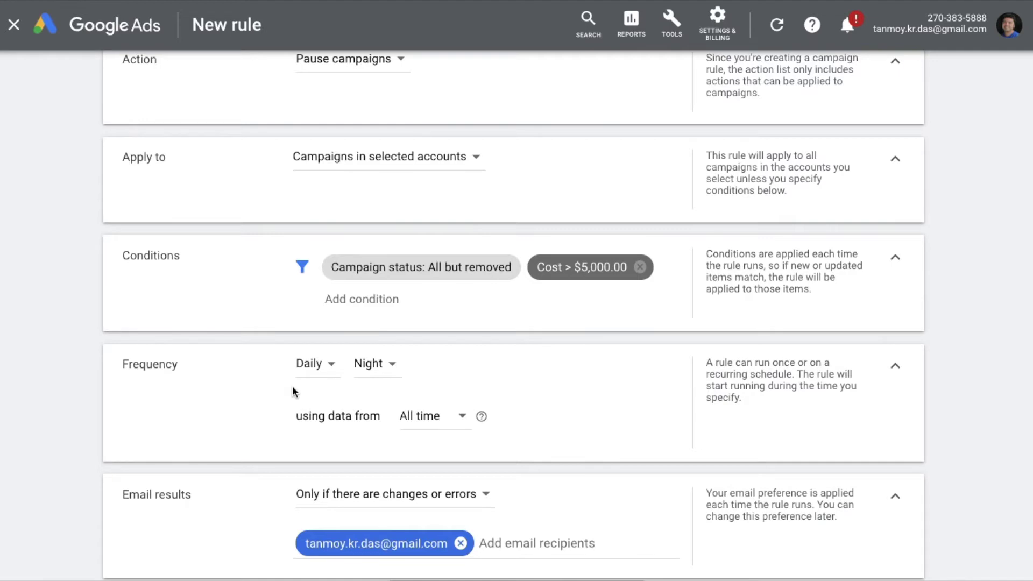
pyautogui.click(310, 374)
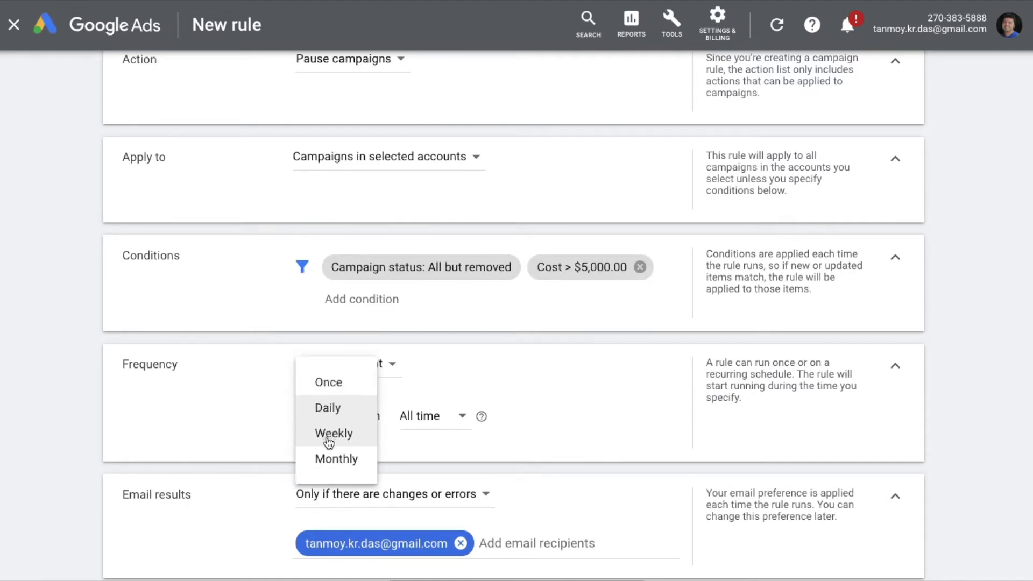
pyautogui.click(271, 425)
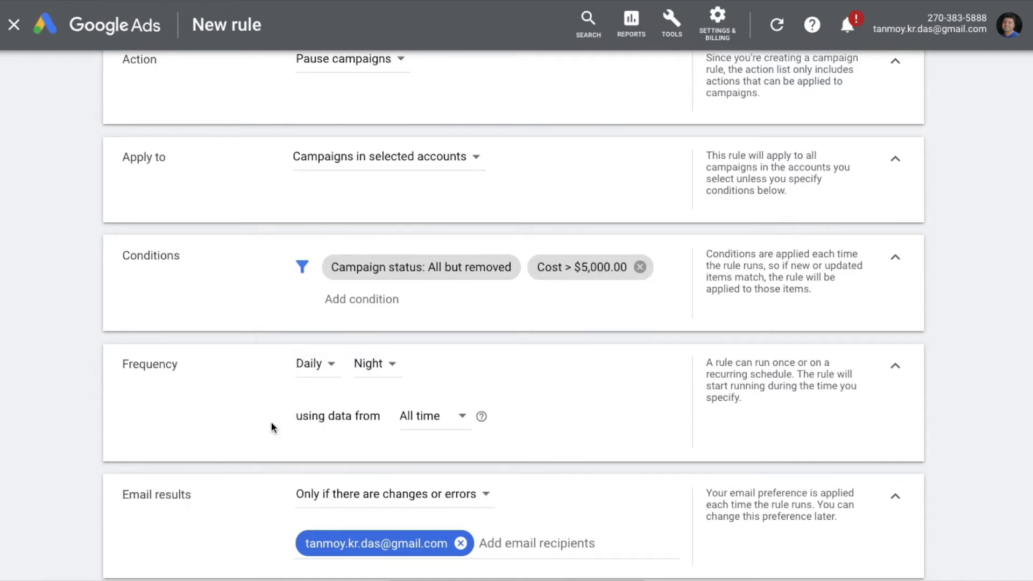
pyautogui.scroll(-2, 270, 428)
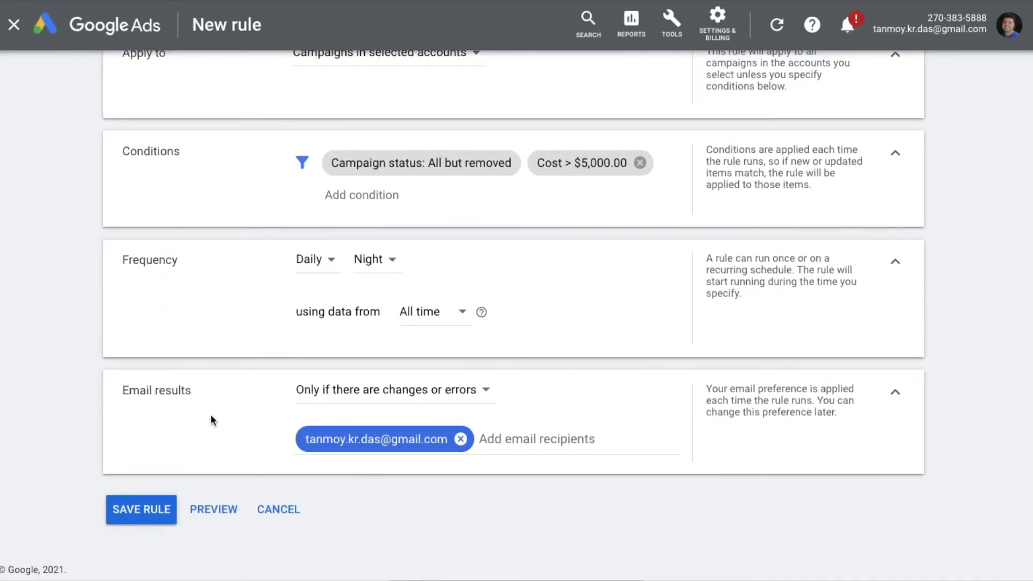
pyautogui.click(363, 400)
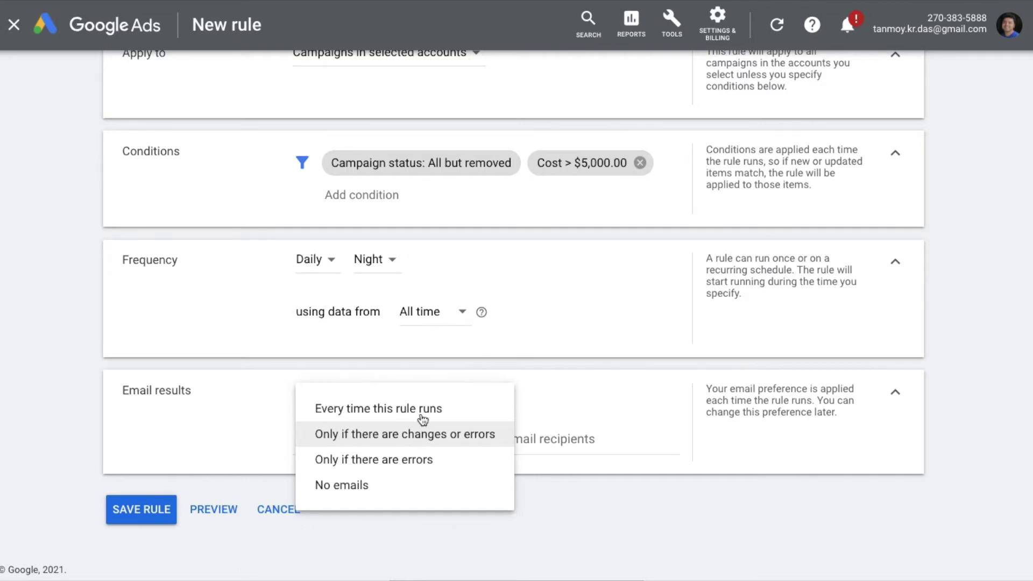
pyautogui.click(384, 486)
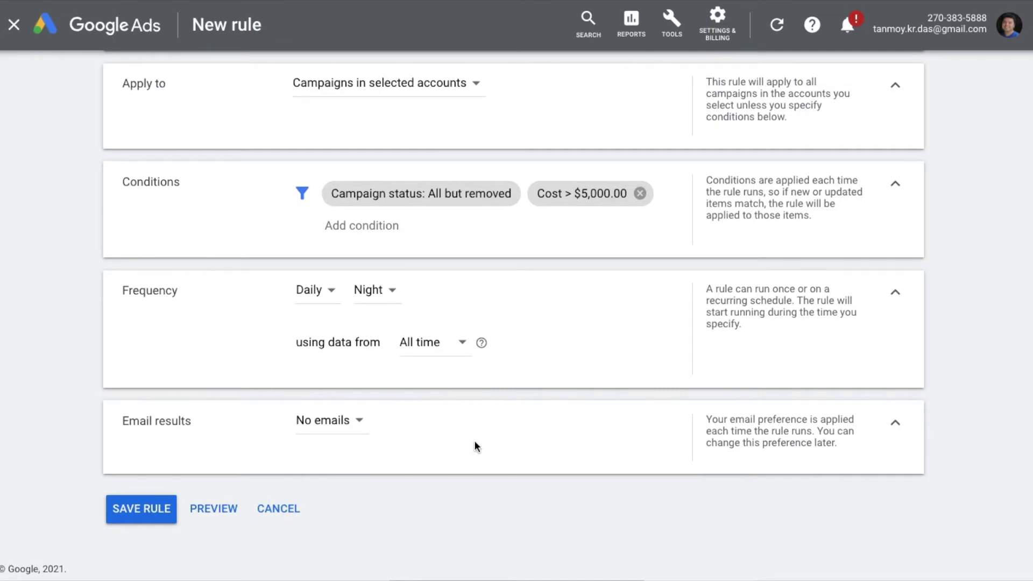
pyautogui.click(146, 507)
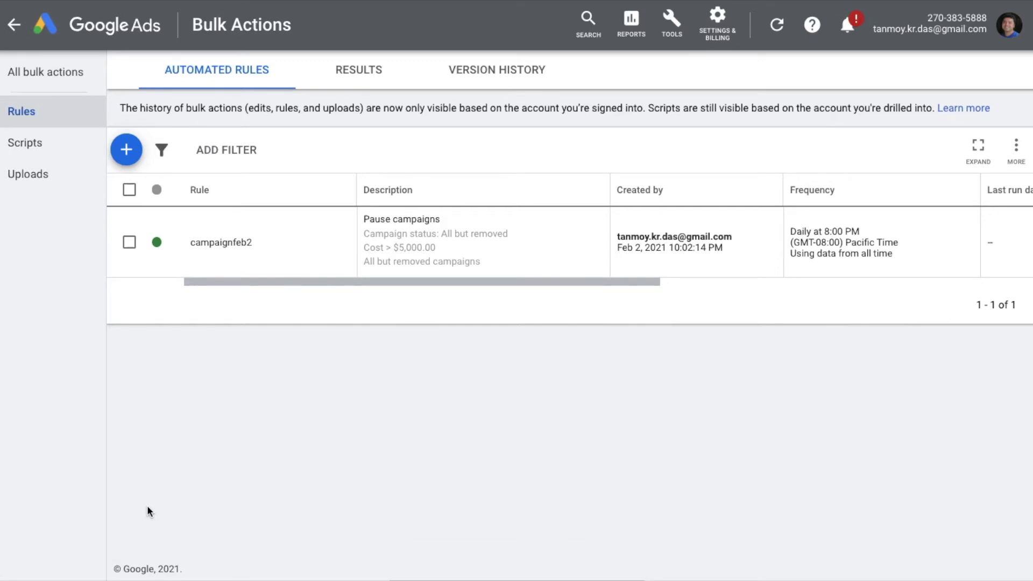
# Start another new campaign rule and name it budgetfeb2
pyautogui.click(123, 151)
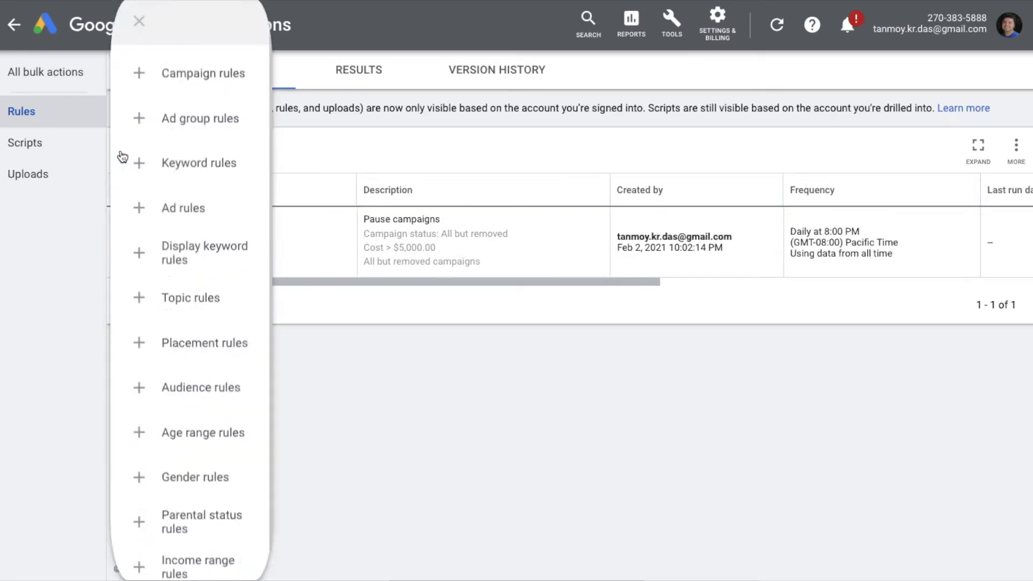
pyautogui.click(253, 84)
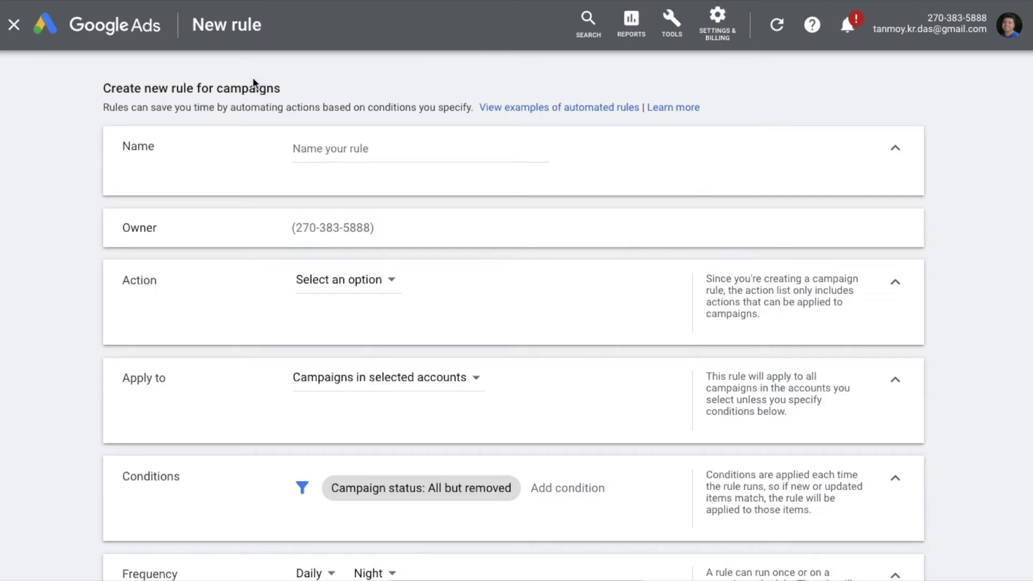
pyautogui.click(320, 149)
pyautogui.write('budgetfeb2')
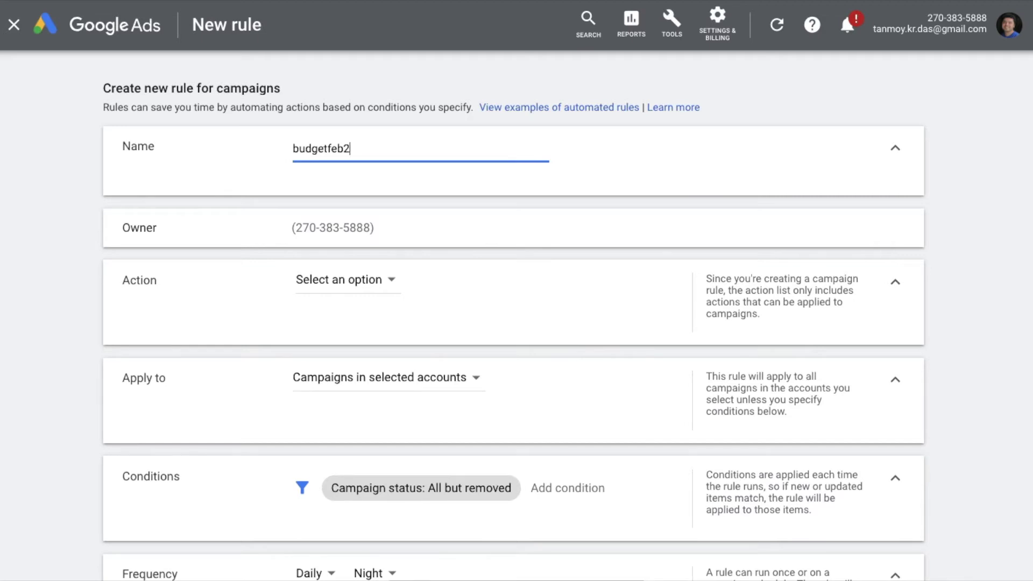
pyautogui.click(257, 300)
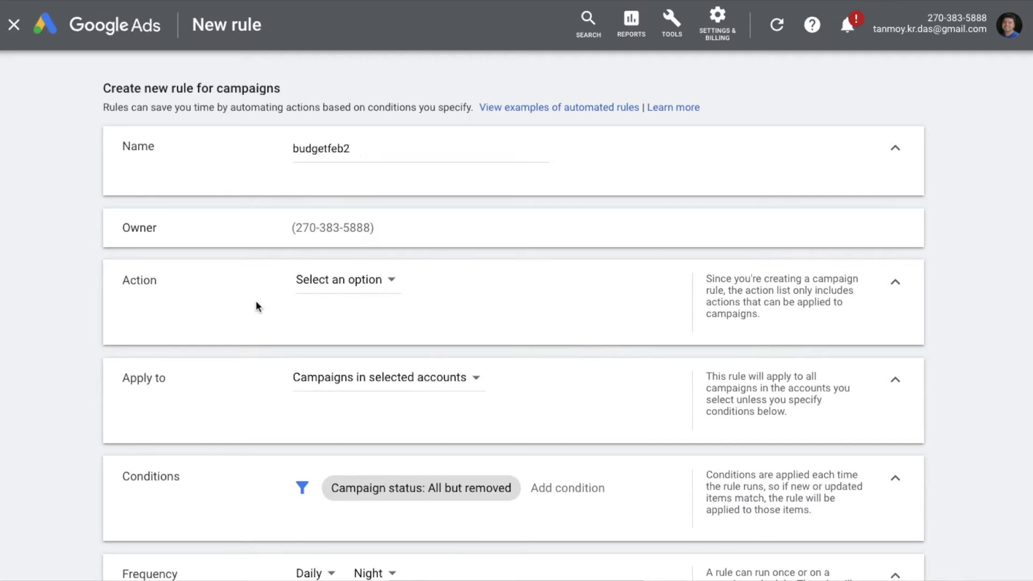
# Set the rule's action to Change budgets and filter it by the Avg. Daily budget type
pyautogui.click(364, 285)
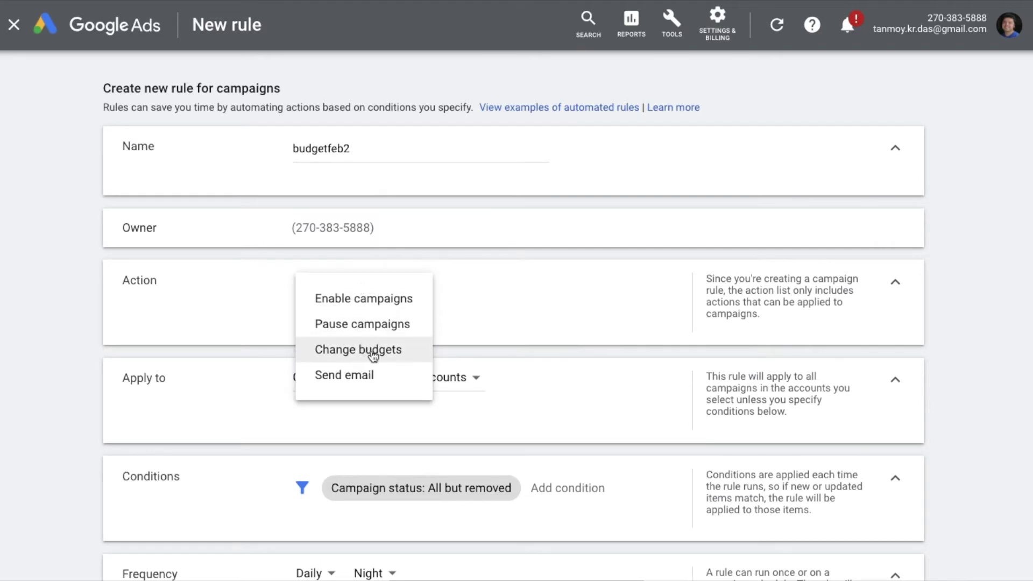
pyautogui.click(401, 351)
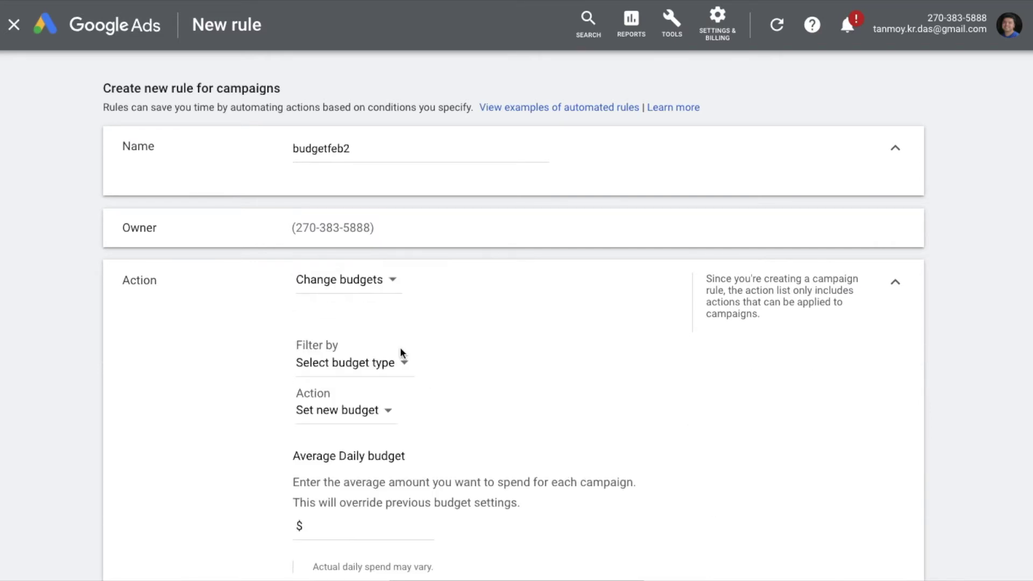
pyautogui.scroll(-1, 508, 398)
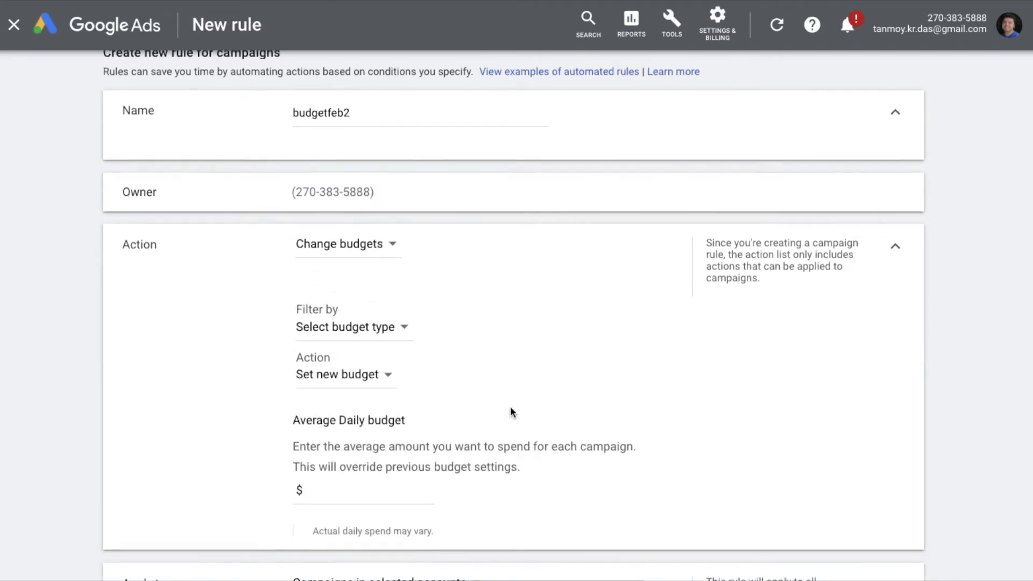
pyautogui.click(387, 327)
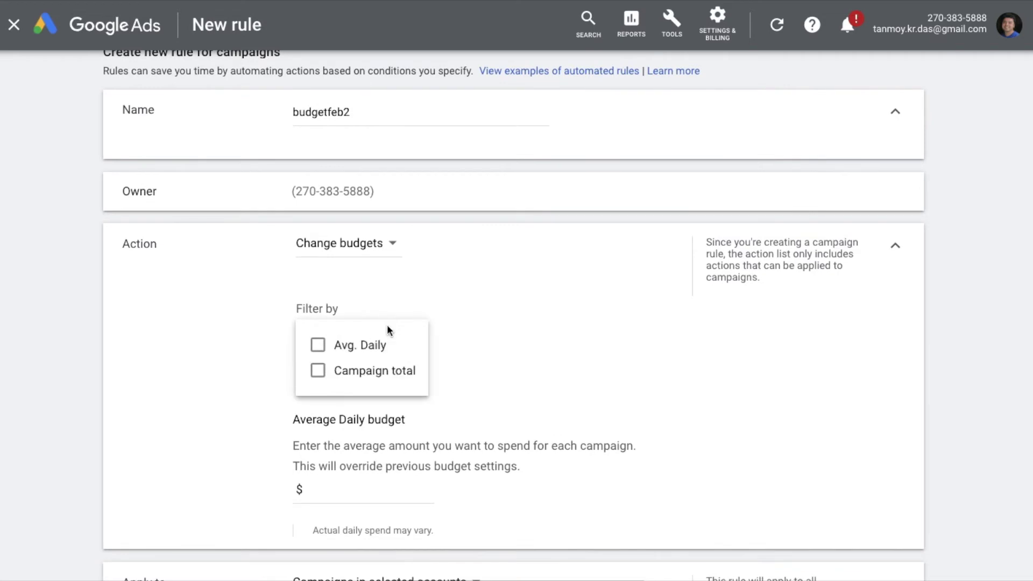
pyautogui.click(369, 349)
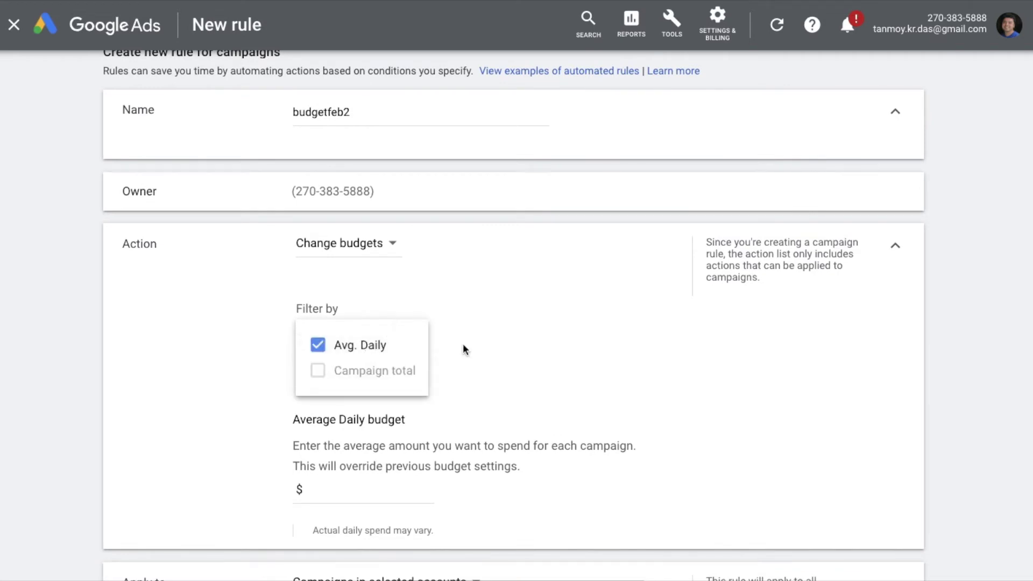
pyautogui.click(463, 343)
# Set the budget action to Increase budget, raising it by percentage with a value of 5%
pyautogui.click(373, 373)
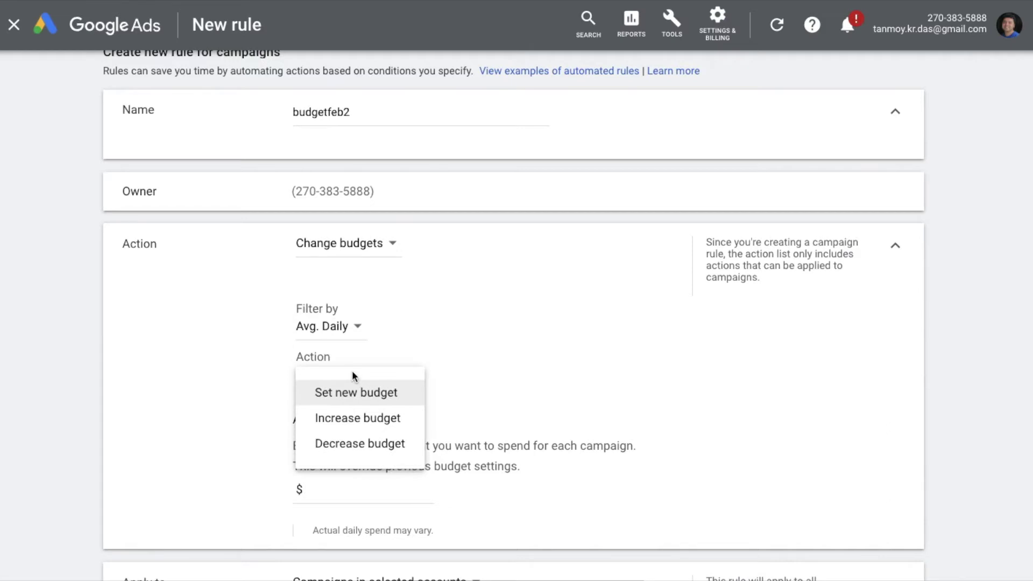
pyautogui.click(378, 419)
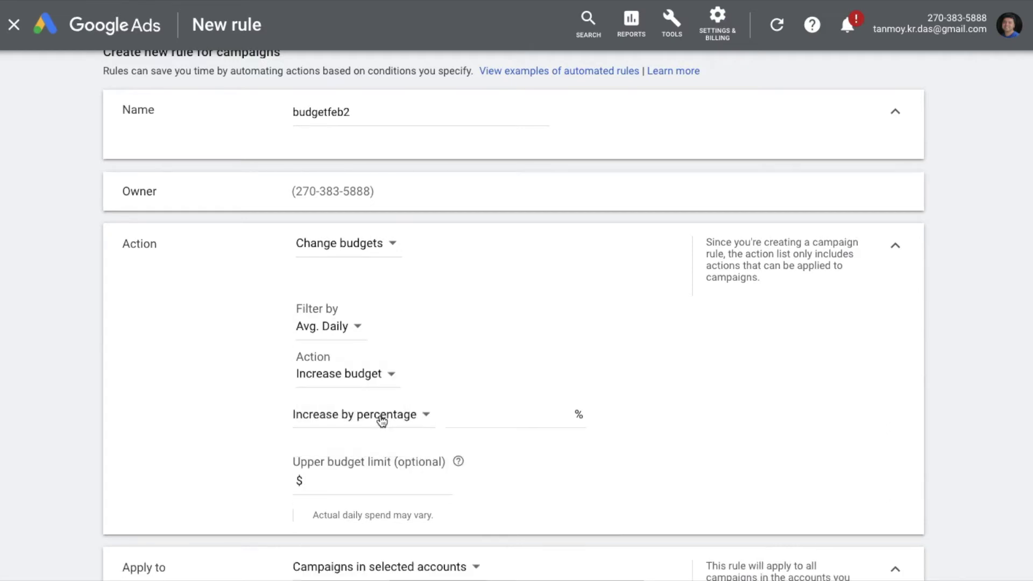
pyautogui.click(386, 425)
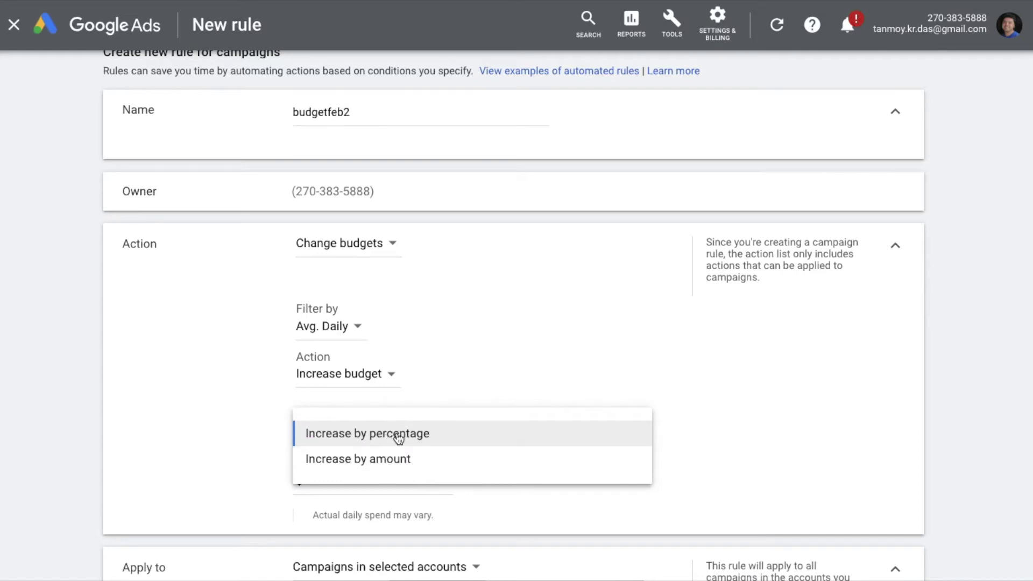
pyautogui.click(398, 438)
pyautogui.click(515, 415)
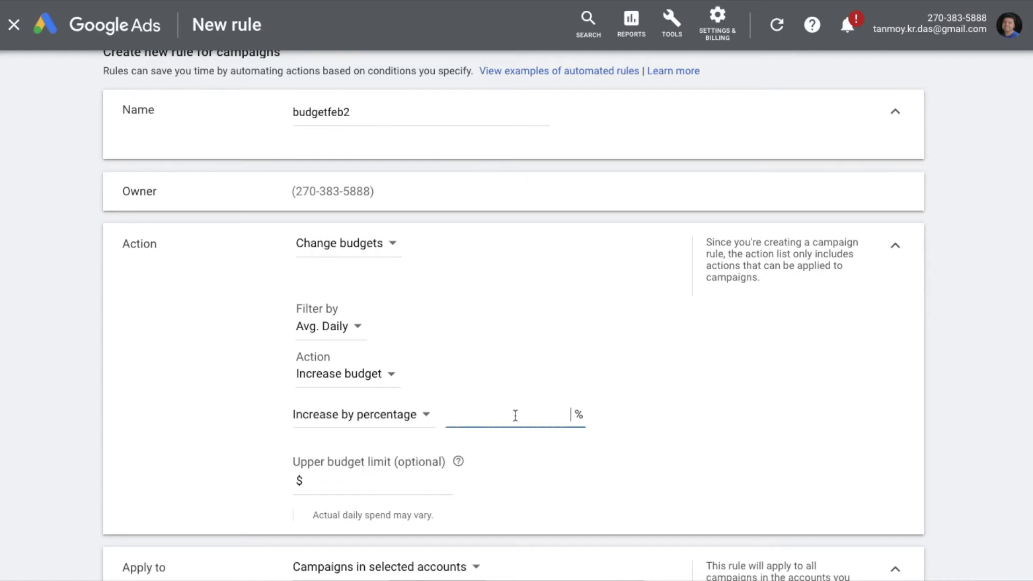
pyautogui.write('5')
pyautogui.click(623, 446)
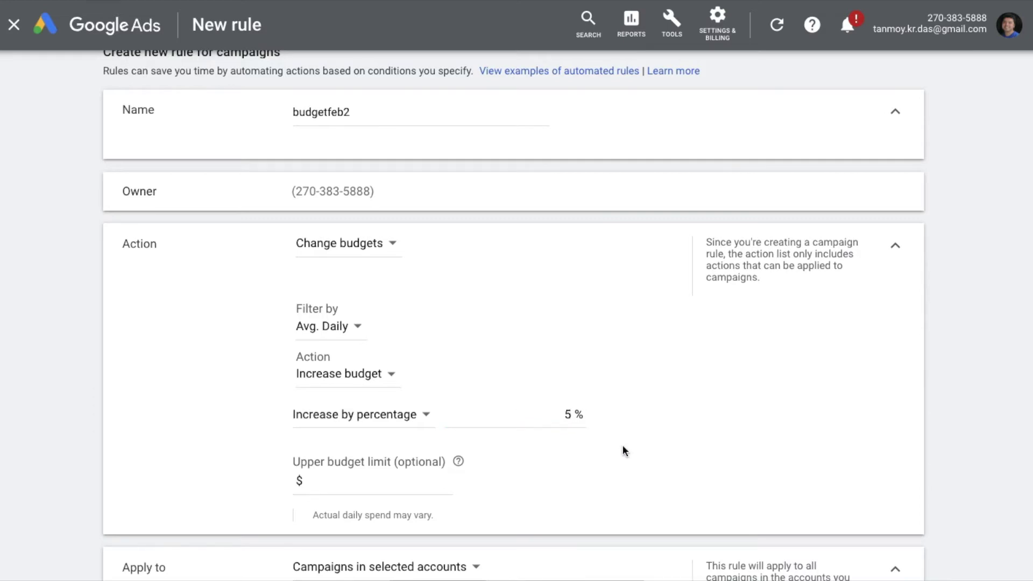
# Set the optional upper budget limit to $100
pyautogui.scroll(-1, 622, 450)
pyautogui.click(377, 450)
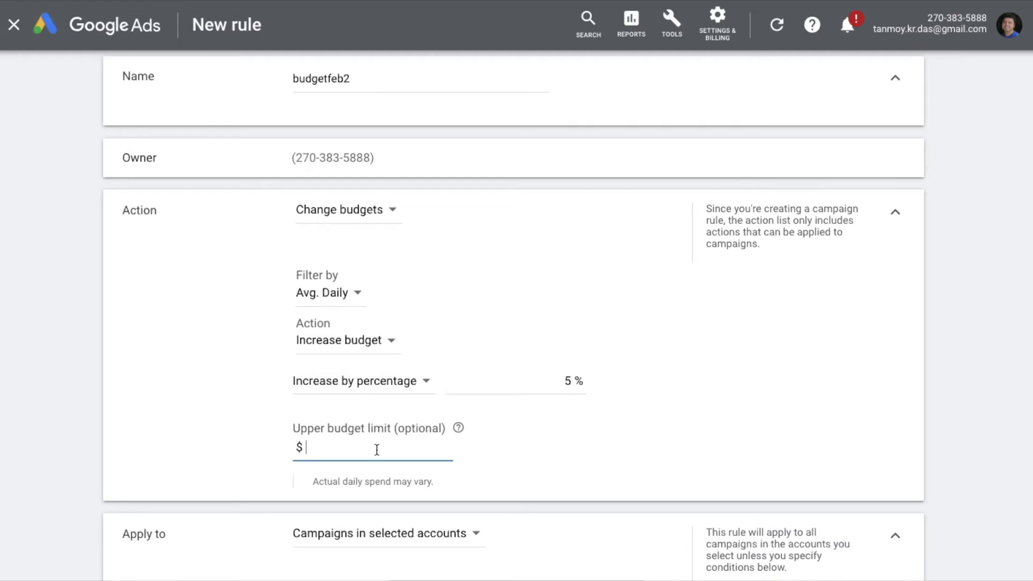
pyautogui.write('100')
pyautogui.click(517, 456)
# Add a rule condition that Search lost IS (budget) is greater than 70%
pyautogui.scroll(-3, 516, 458)
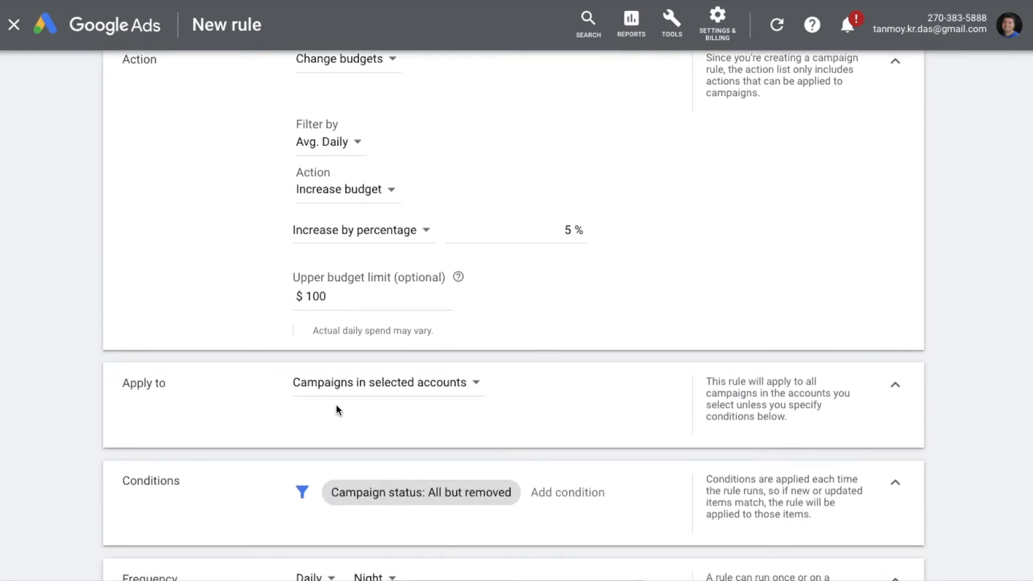
pyautogui.click(362, 397)
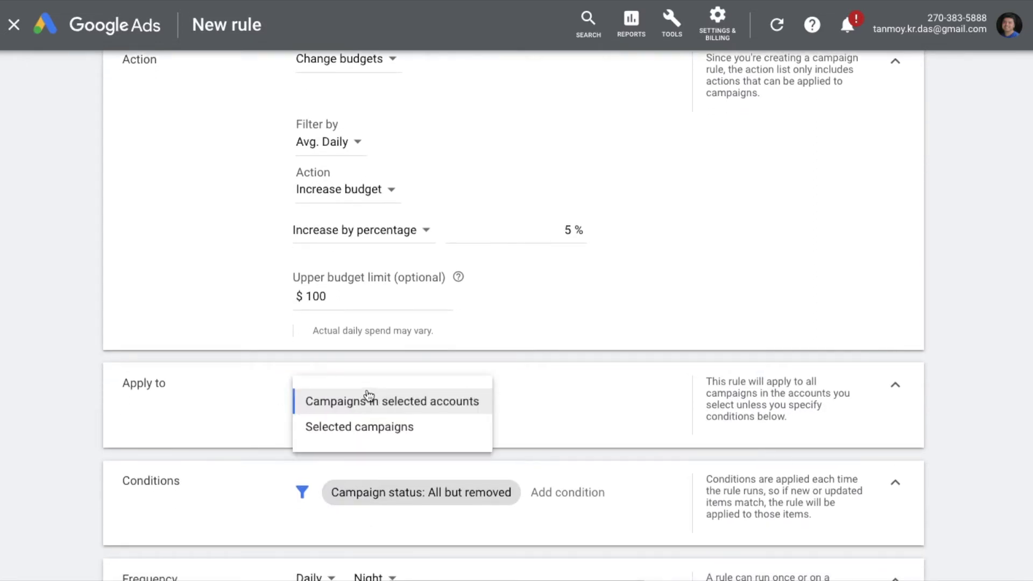
pyautogui.click(560, 416)
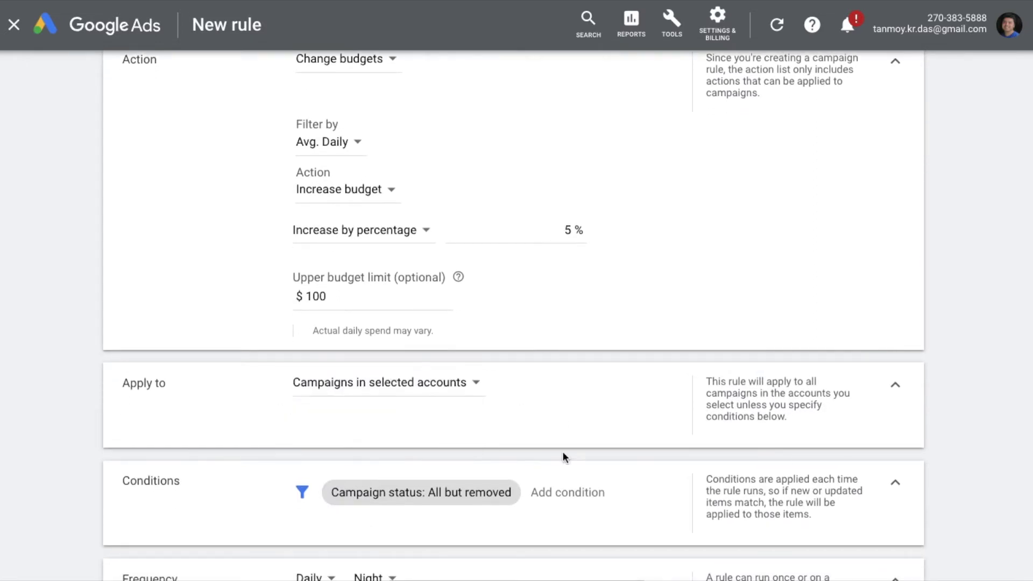
pyautogui.click(560, 491)
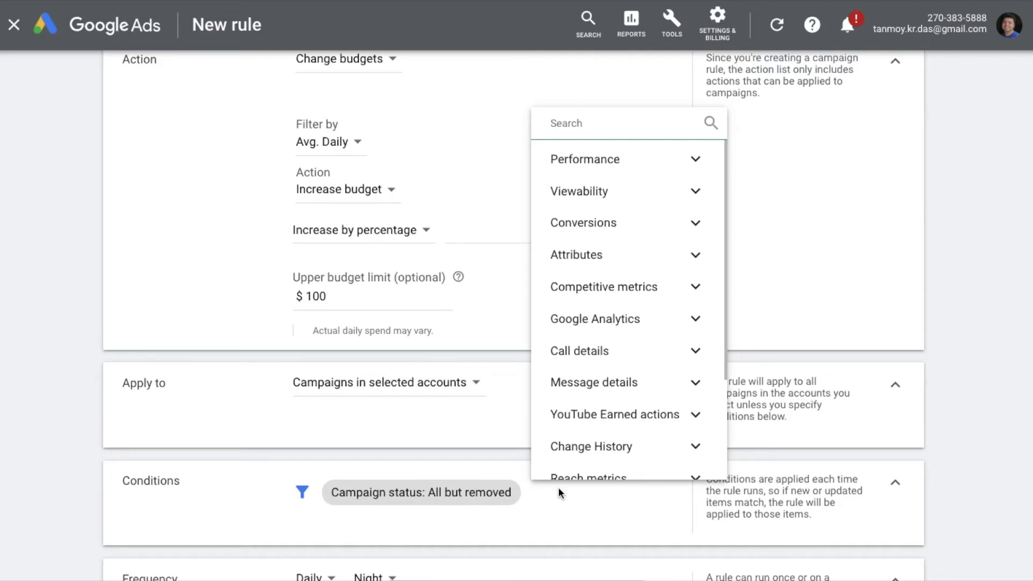
pyautogui.write('is')
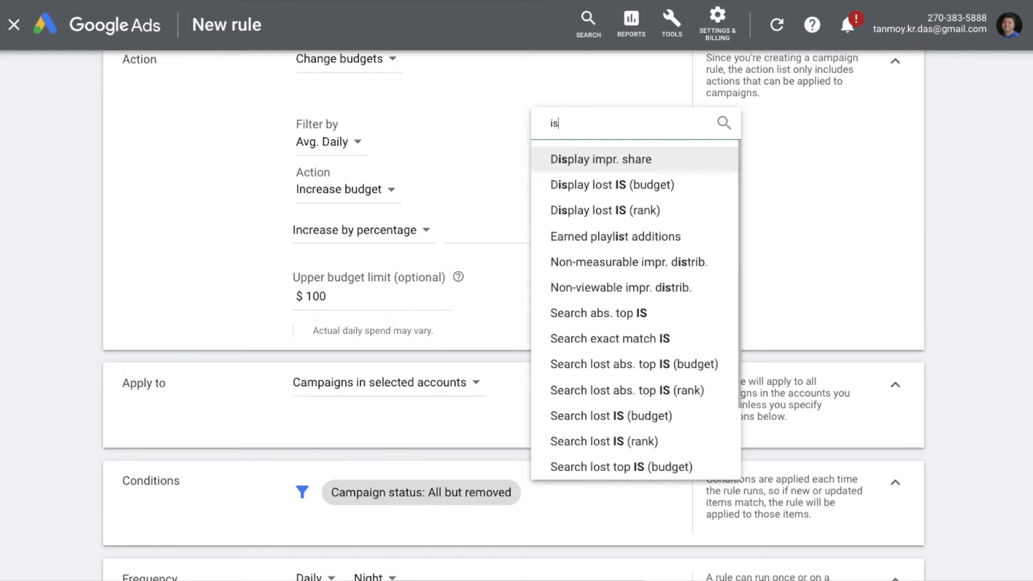
pyautogui.click(622, 421)
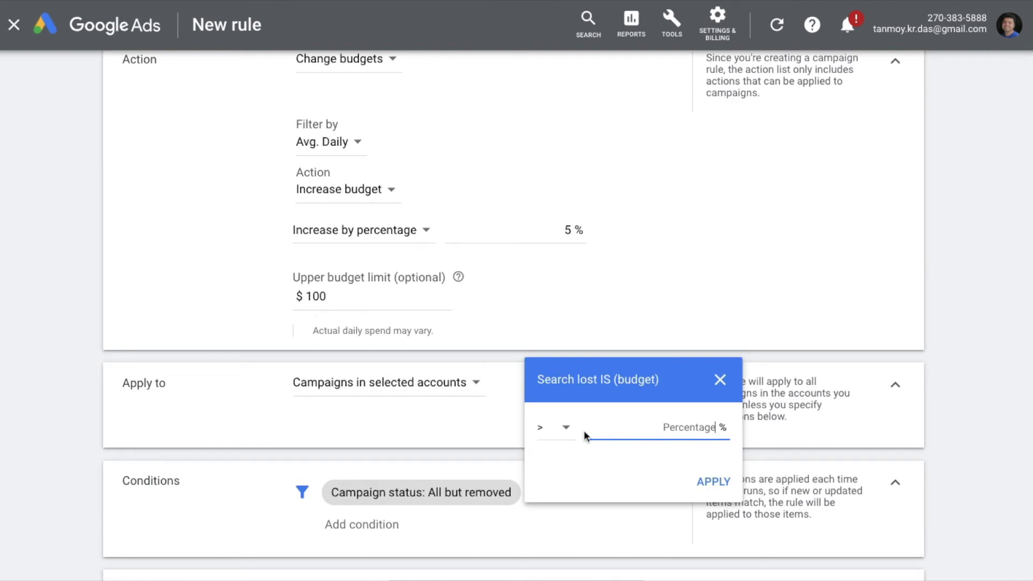
pyautogui.write('70')
pyautogui.click(714, 480)
# Set the budget rule's email results to No emails and save the rule
pyautogui.scroll(-5, 620, 488)
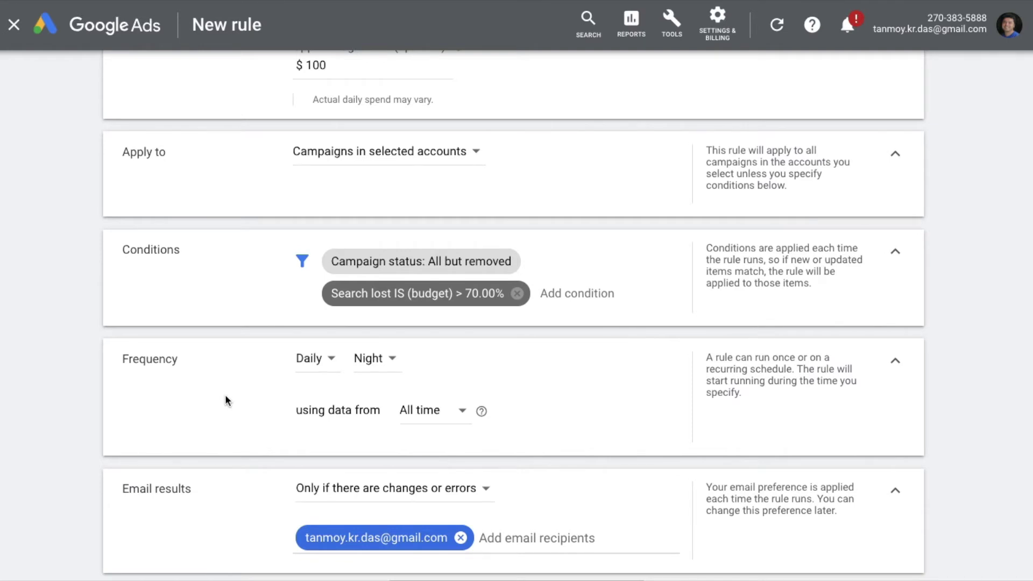
pyautogui.click(313, 359)
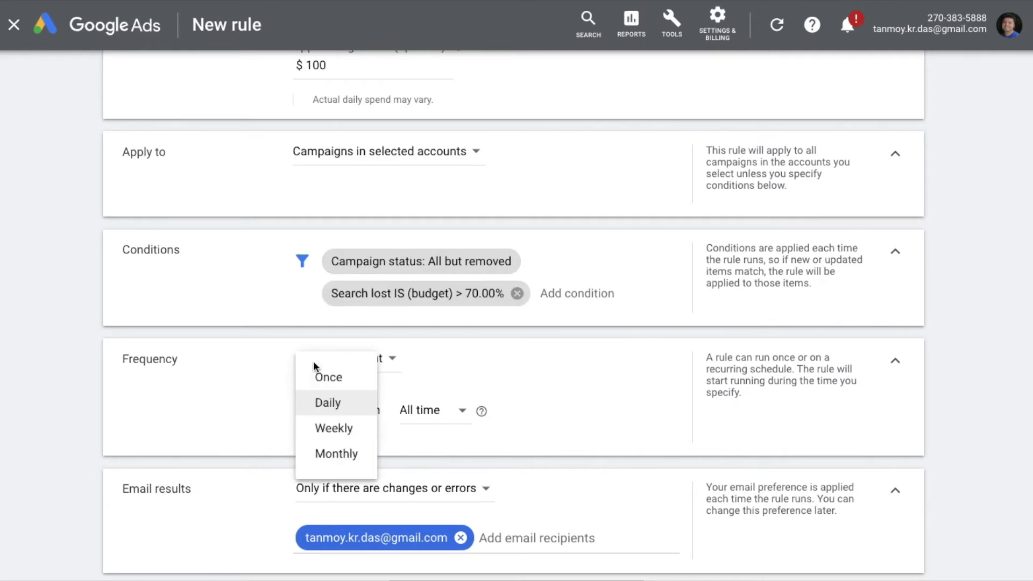
pyautogui.click(259, 400)
pyautogui.scroll(-2, 259, 404)
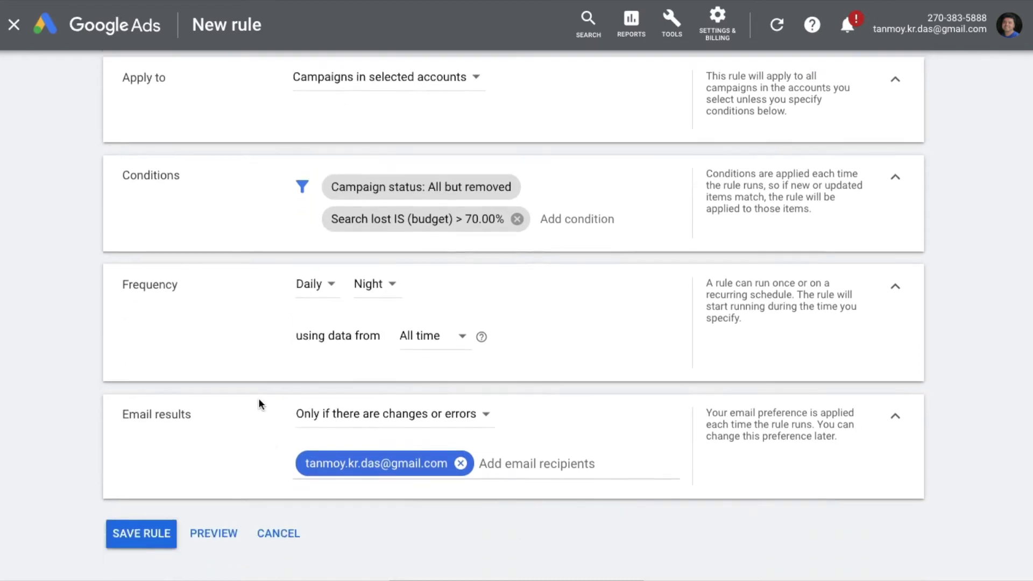
pyautogui.click(361, 417)
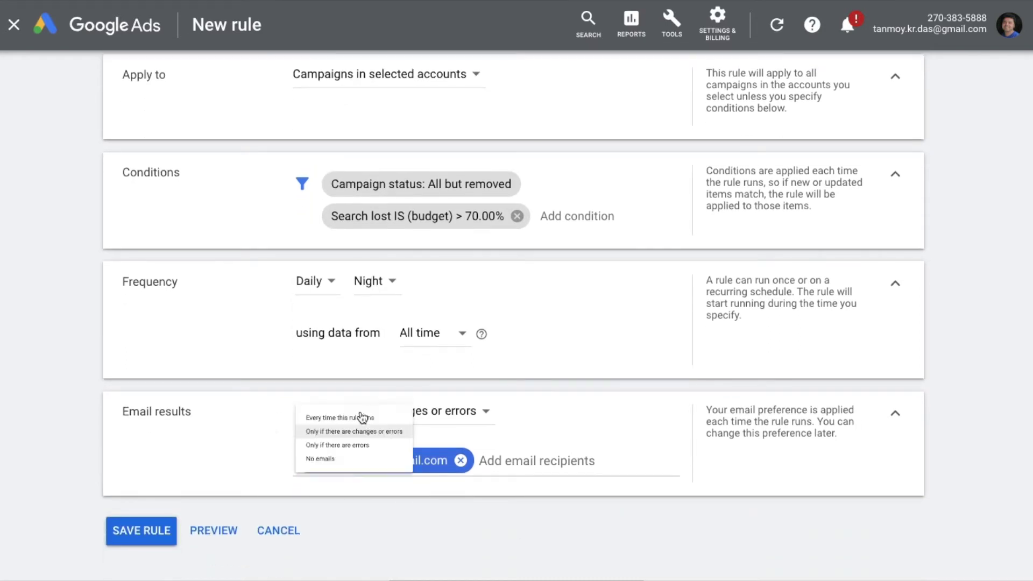
pyautogui.click(364, 511)
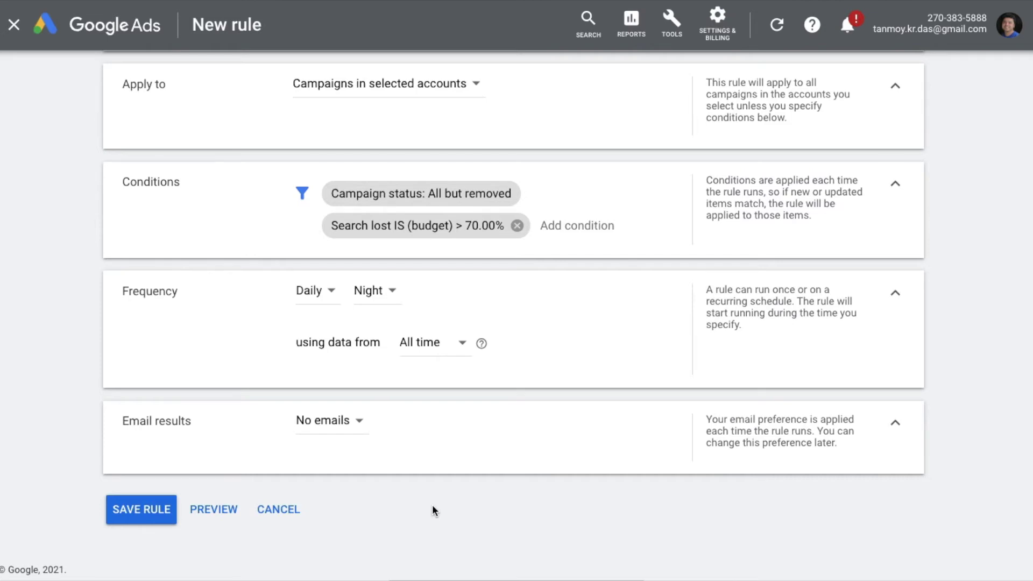
pyautogui.click(141, 501)
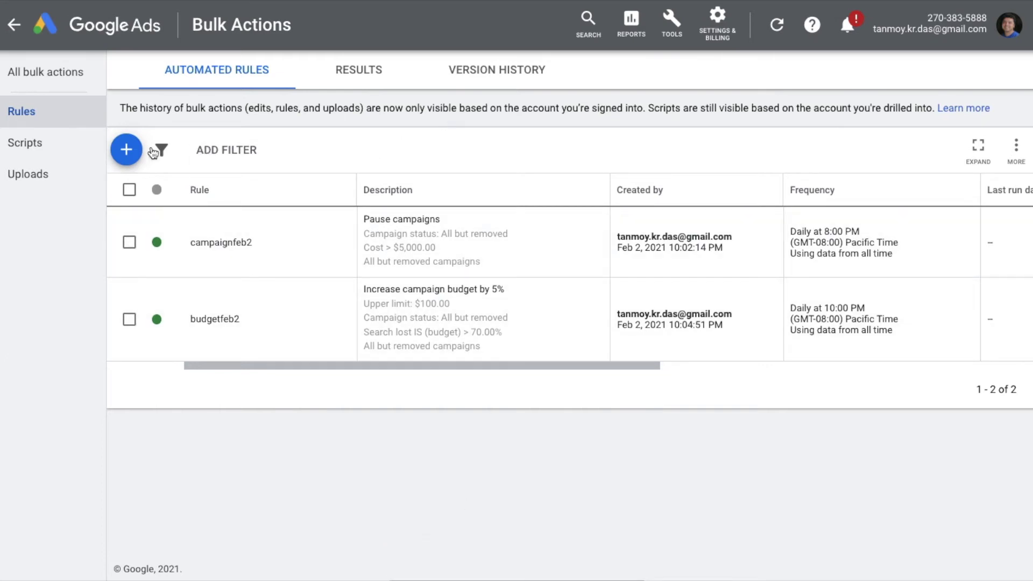
# Start a new automated rule for keywords and name it KeywordFeb2
pyautogui.click(127, 153)
pyautogui.click(199, 158)
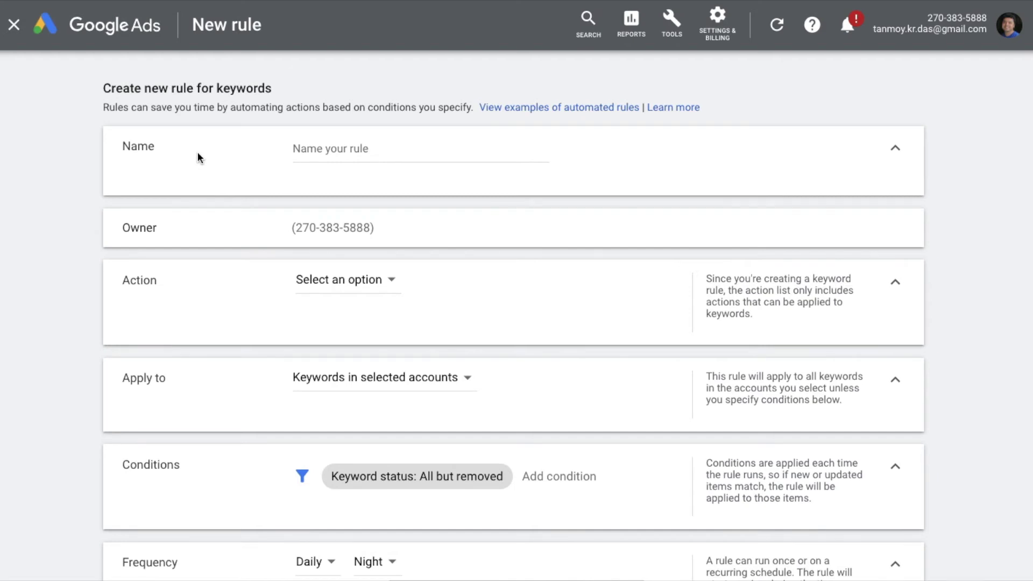
pyautogui.click(319, 148)
pyautogui.write('Ke')
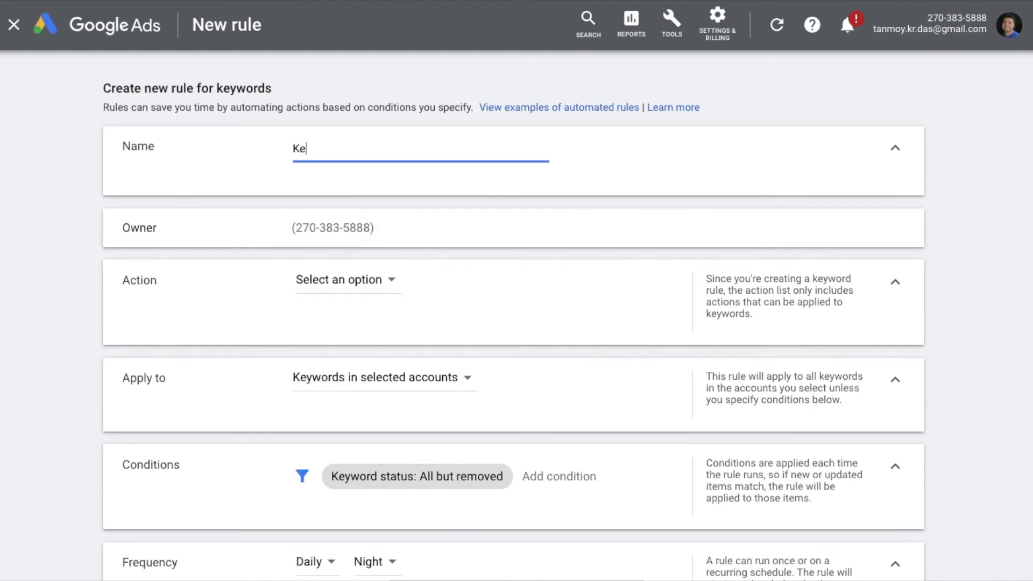
pyautogui.write('ywordFeb2')
# Set the rule's action to Change keyword bids, increasing bids by 10 percent
pyautogui.click(369, 280)
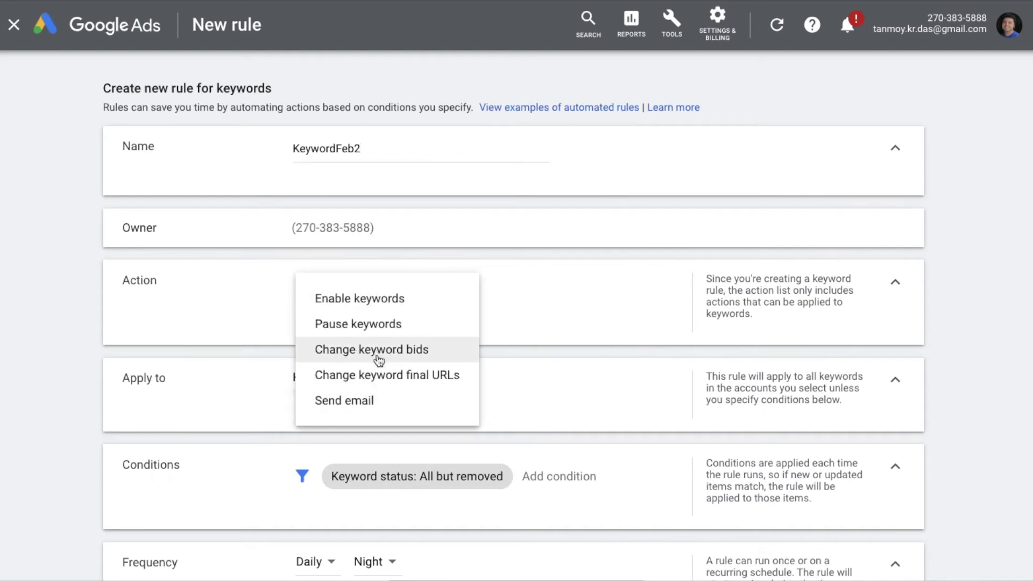
pyautogui.click(388, 355)
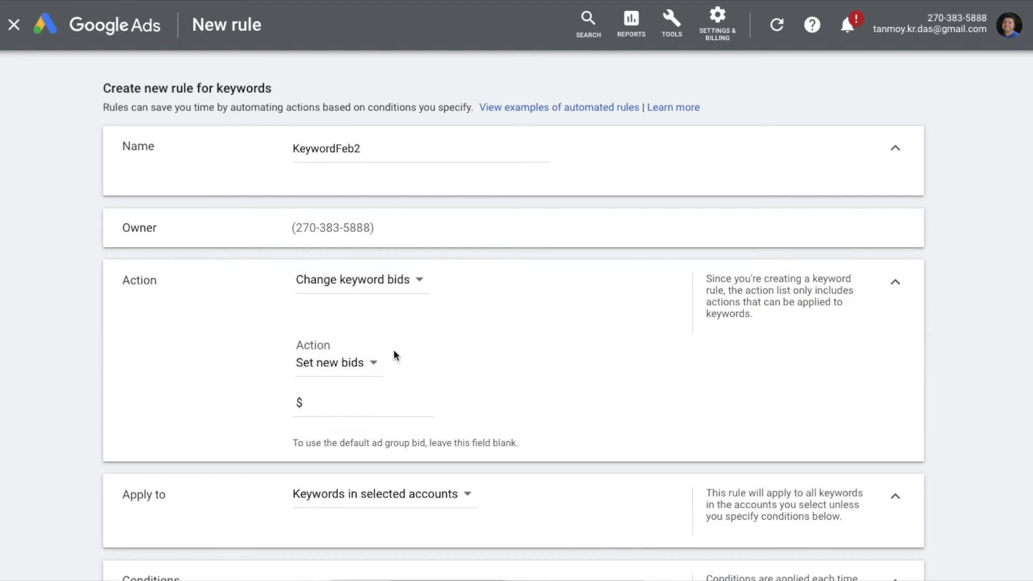
pyautogui.click(340, 365)
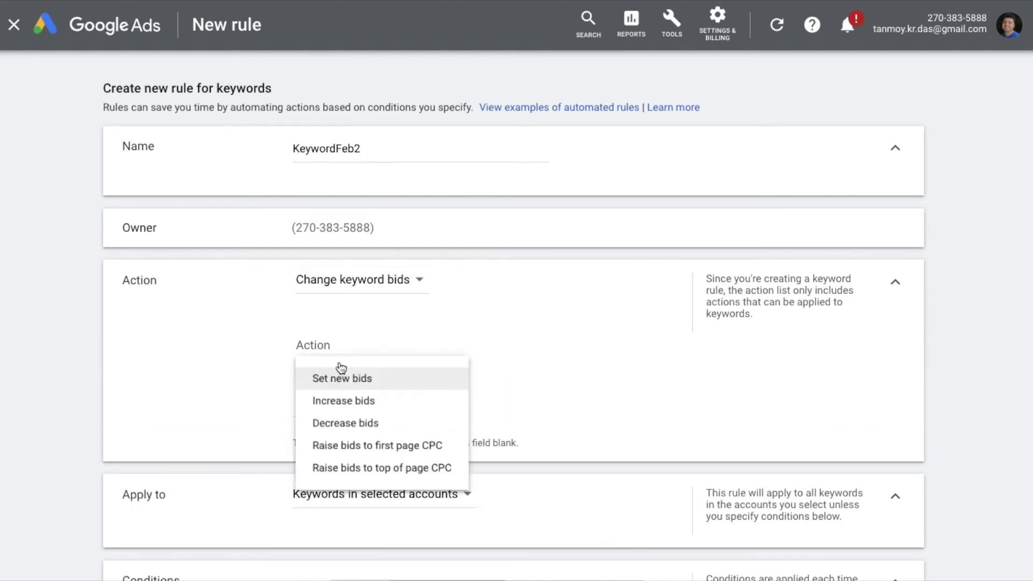
pyautogui.click(372, 414)
pyautogui.click(478, 408)
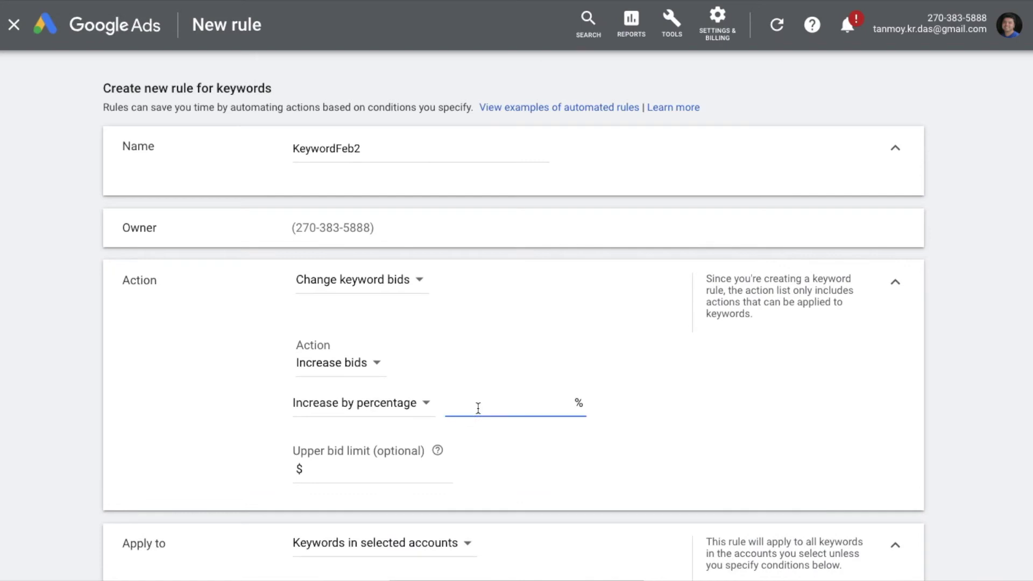
pyautogui.write('10')
# Set the optional upper bid limit to $20
pyautogui.click(372, 473)
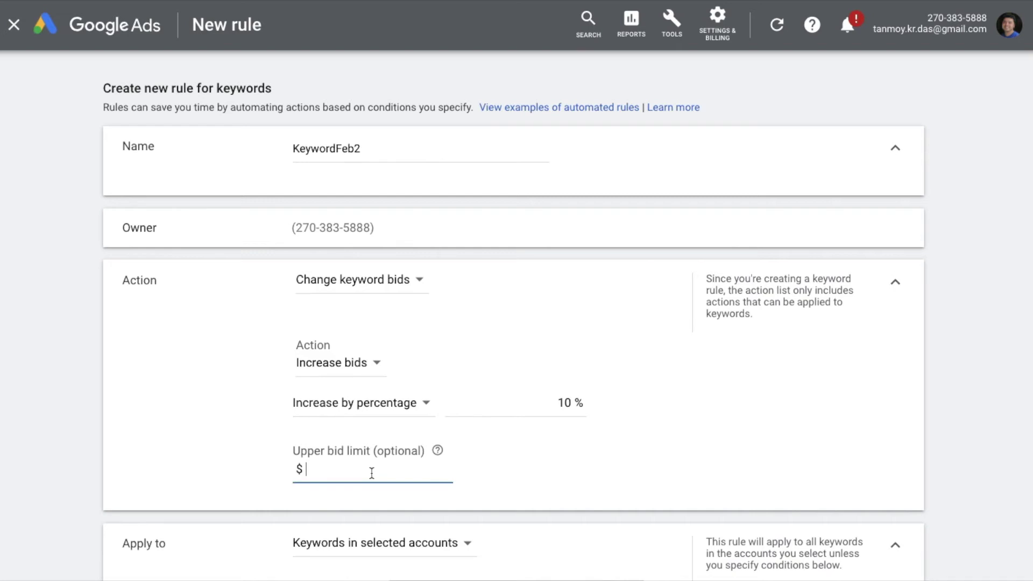
pyautogui.write('20')
pyautogui.scroll(-3, 276, 441)
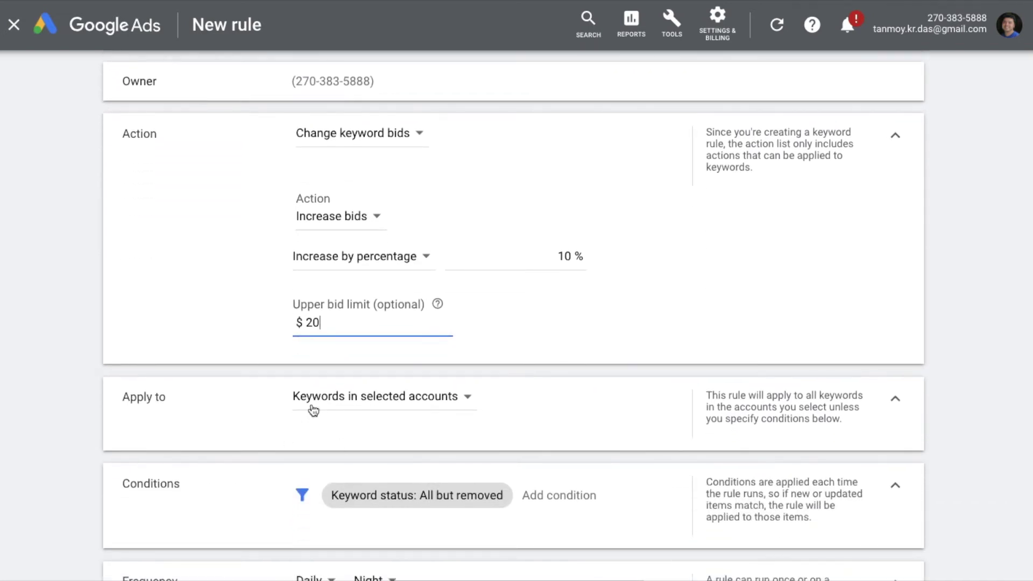
# Add a keyword rule condition that Conversions is greater than 0
pyautogui.click(359, 405)
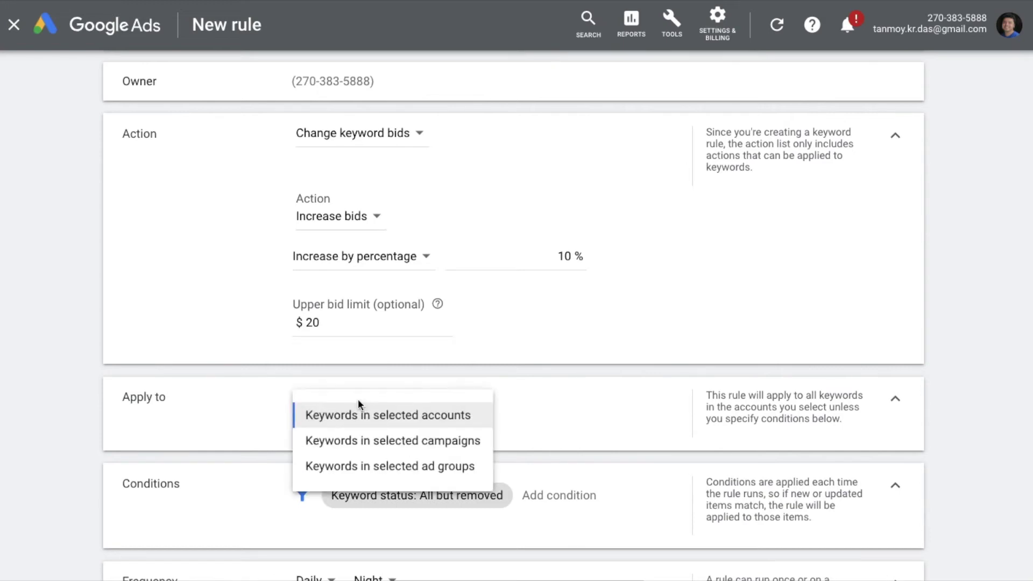
pyautogui.click(545, 428)
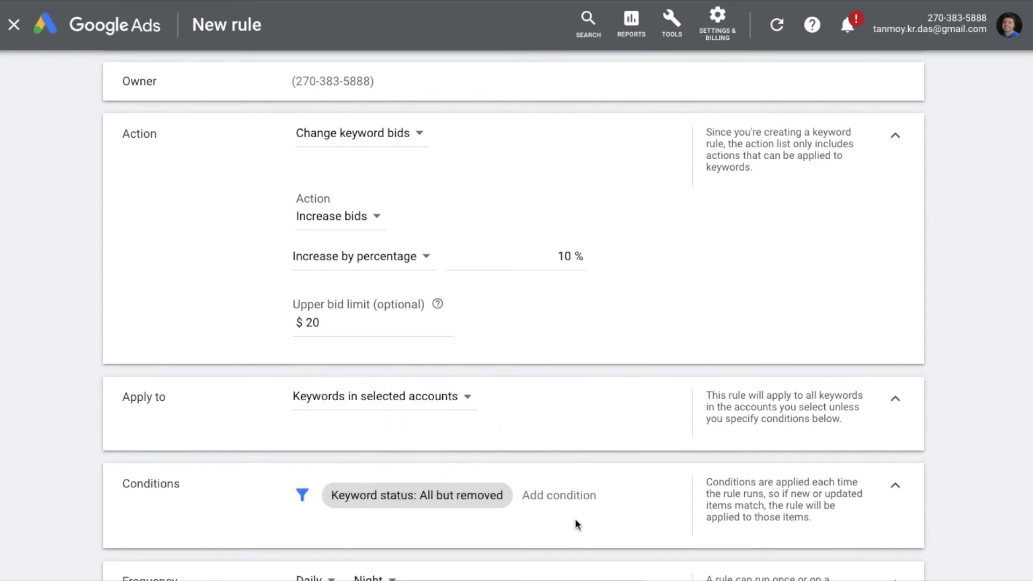
pyautogui.scroll(-1, 567, 499)
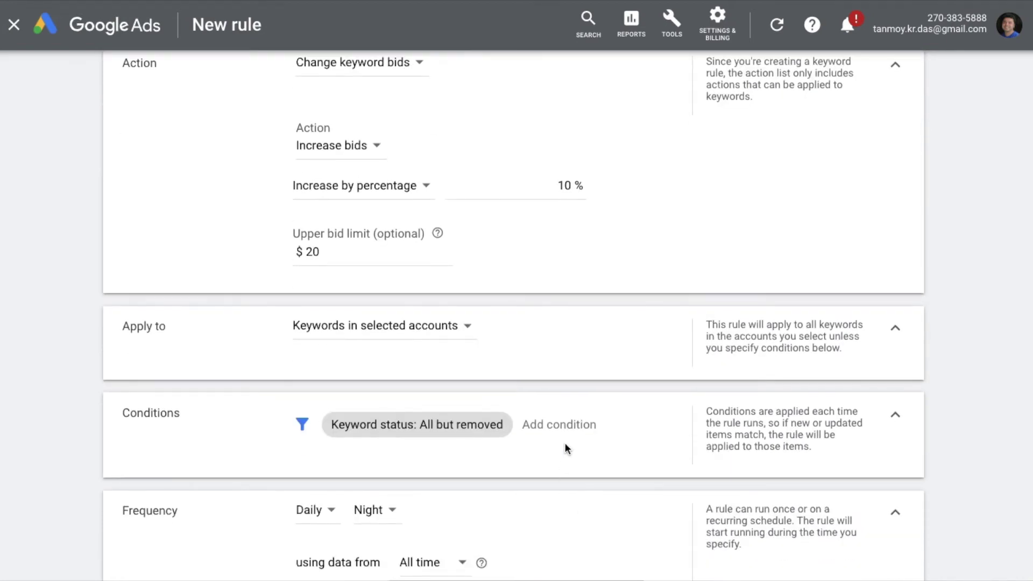
pyautogui.click(569, 425)
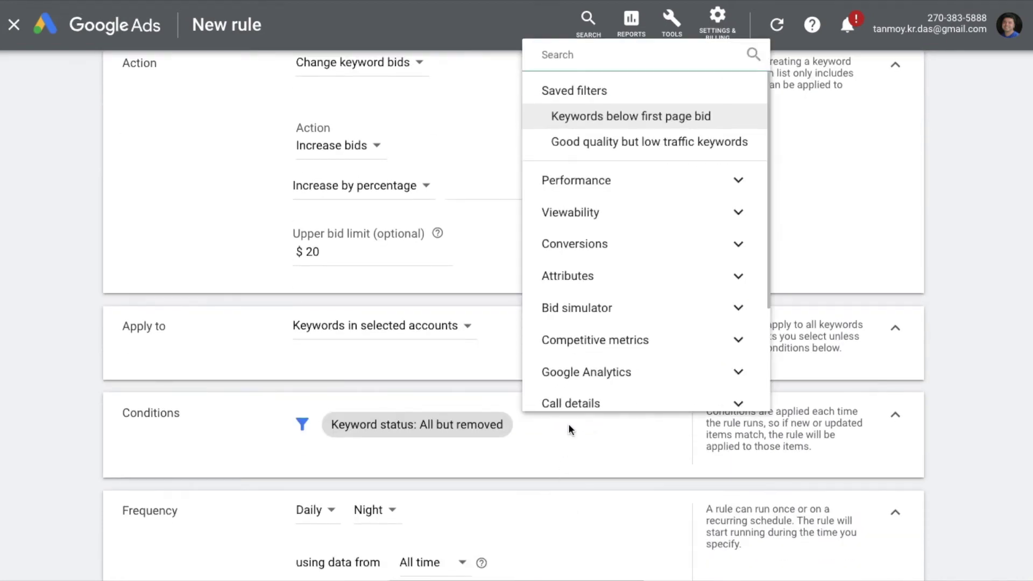
pyautogui.write('conv')
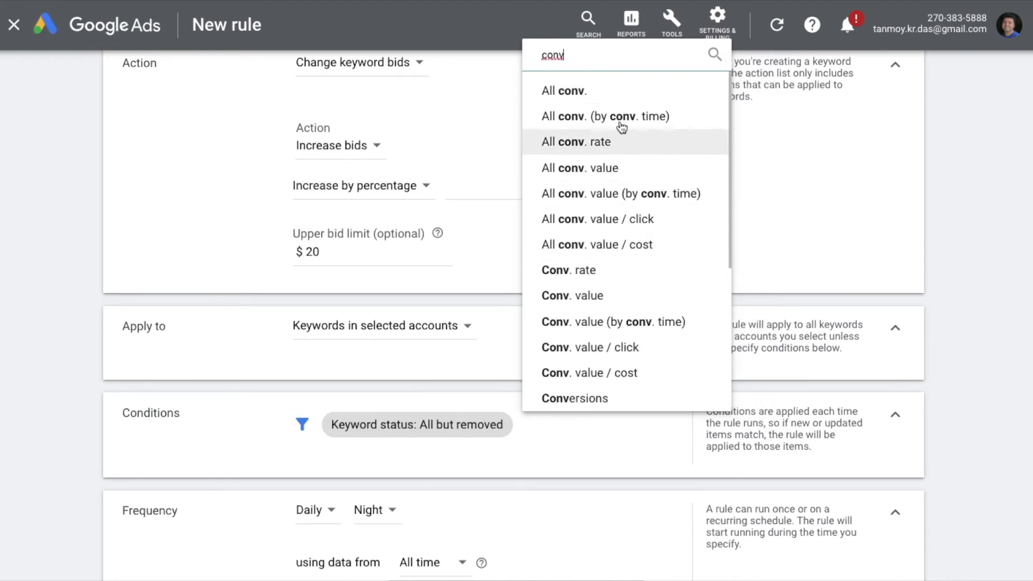
pyautogui.click(618, 398)
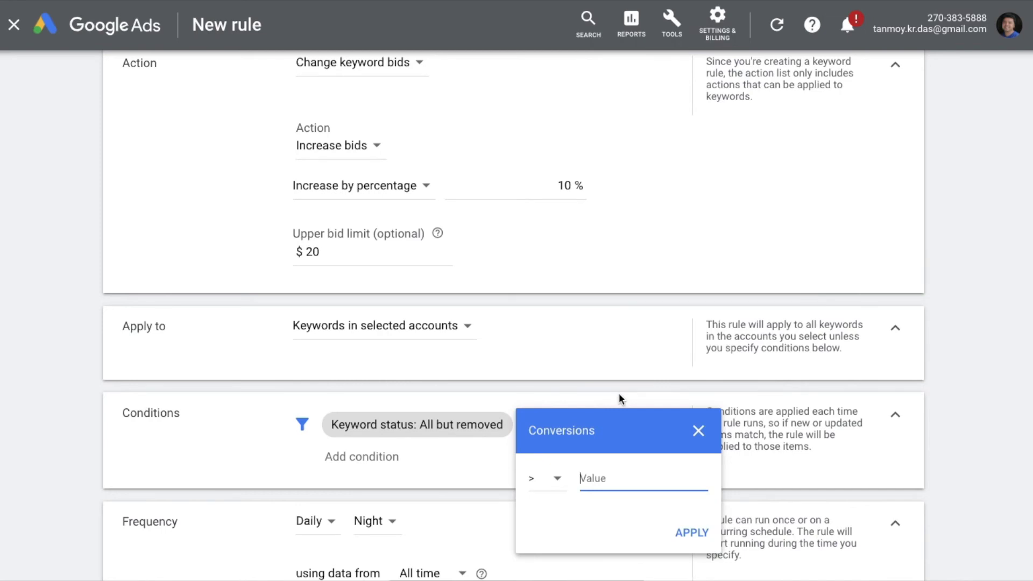
pyautogui.write('0')
pyautogui.click(691, 533)
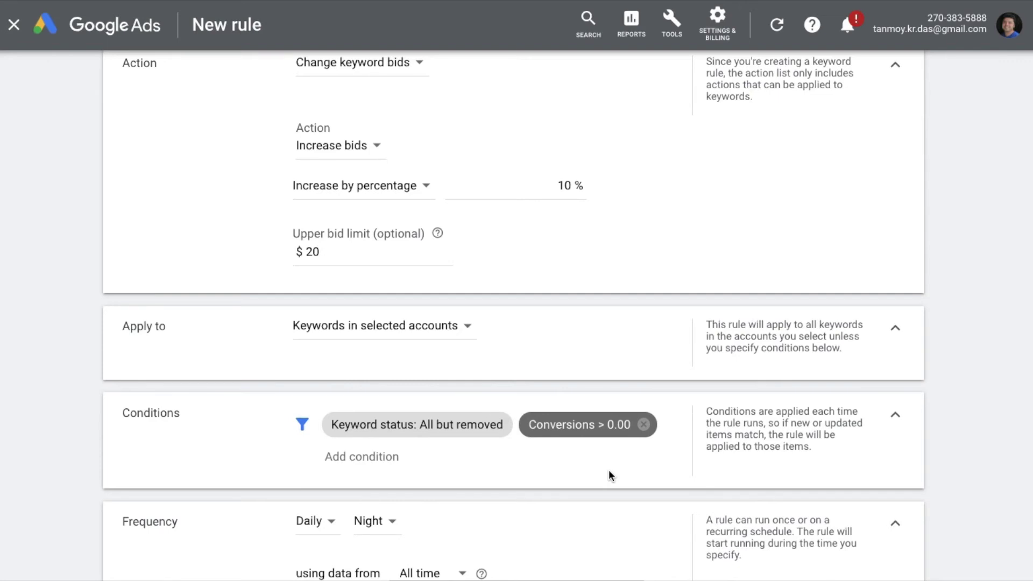
# Set the email results of the KeywordFeb2 rule to No emails and save the rule
pyautogui.scroll(-5, 608, 471)
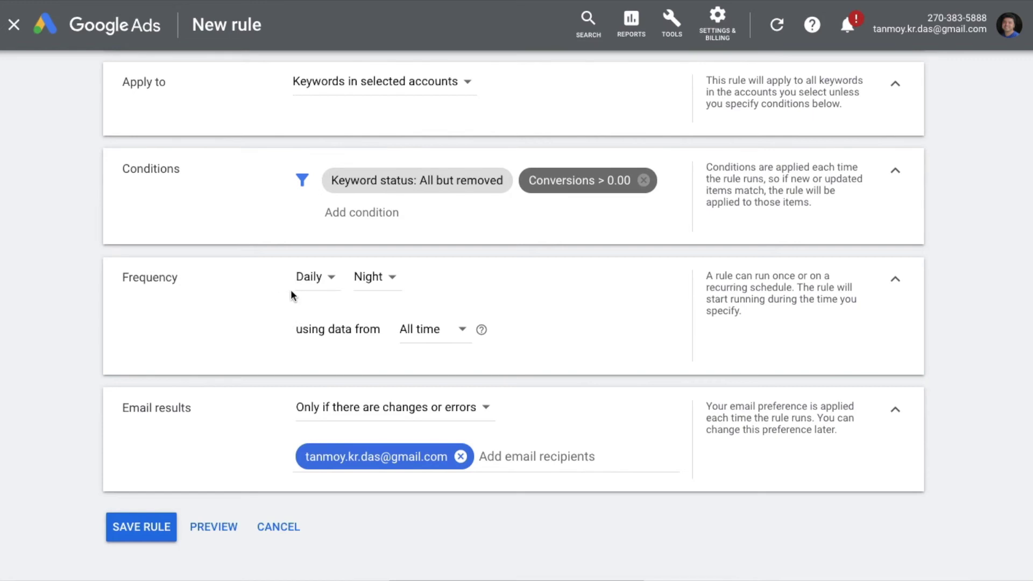
pyautogui.click(322, 277)
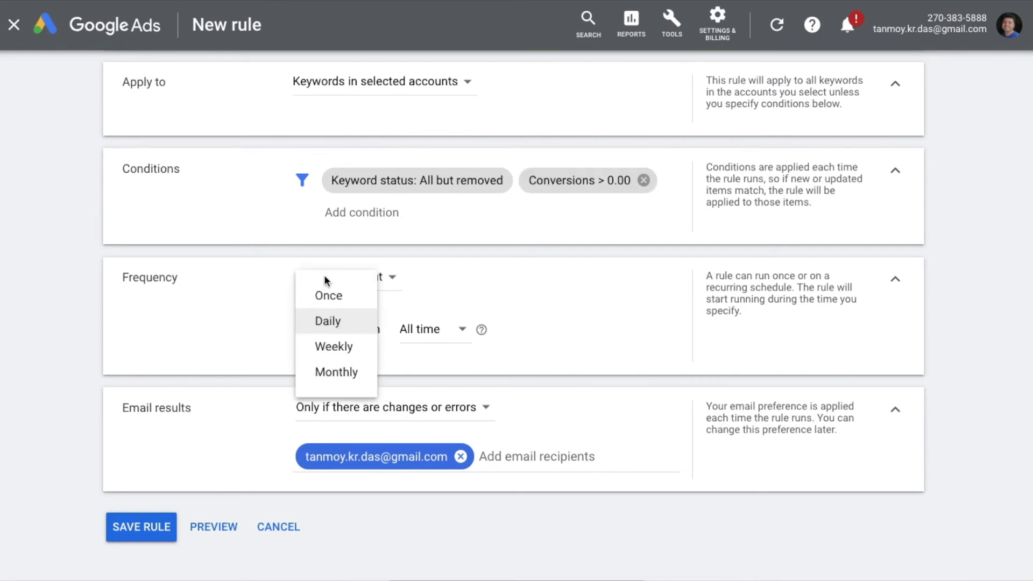
pyautogui.click(263, 329)
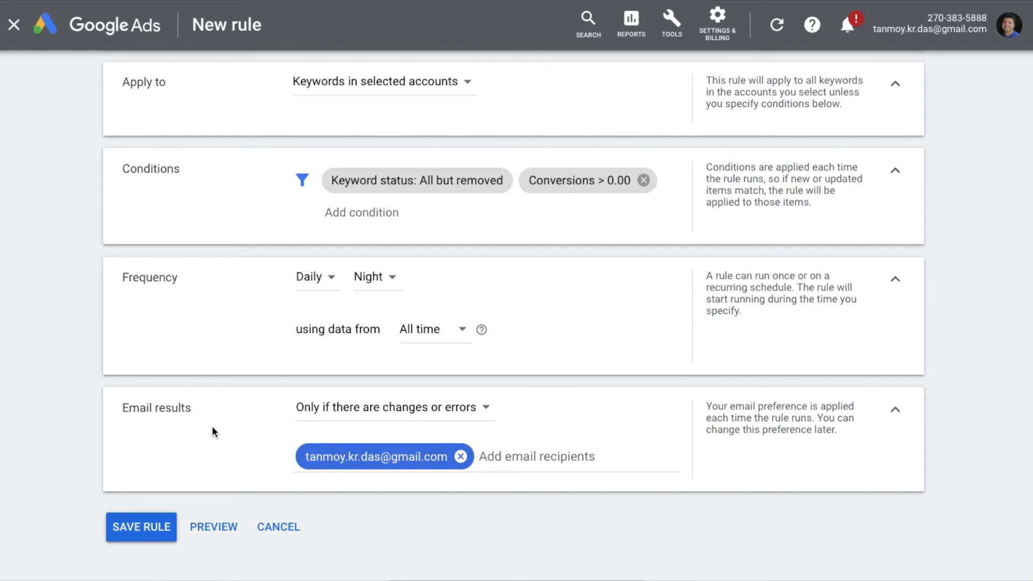
pyautogui.click(442, 414)
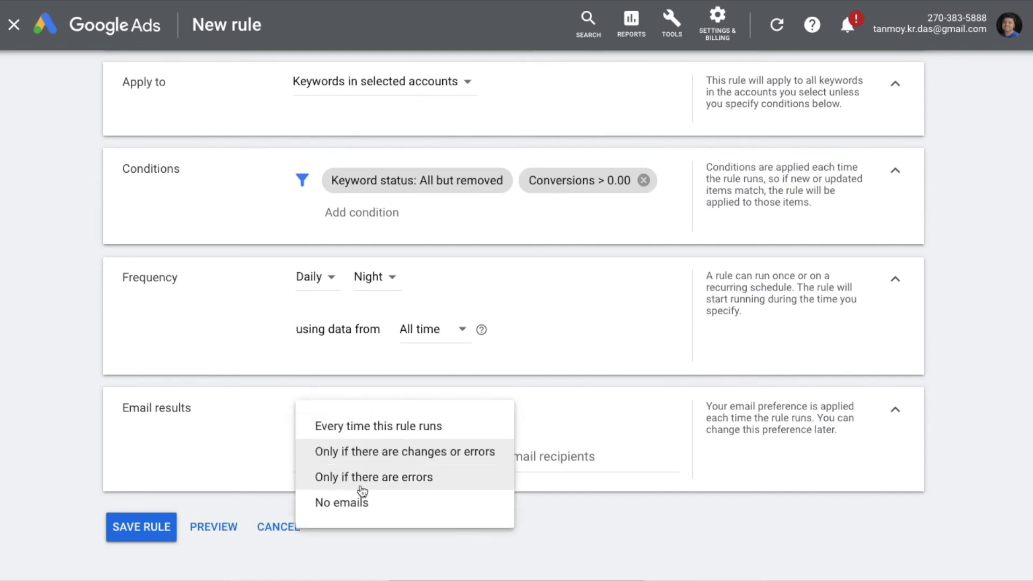
pyautogui.click(357, 506)
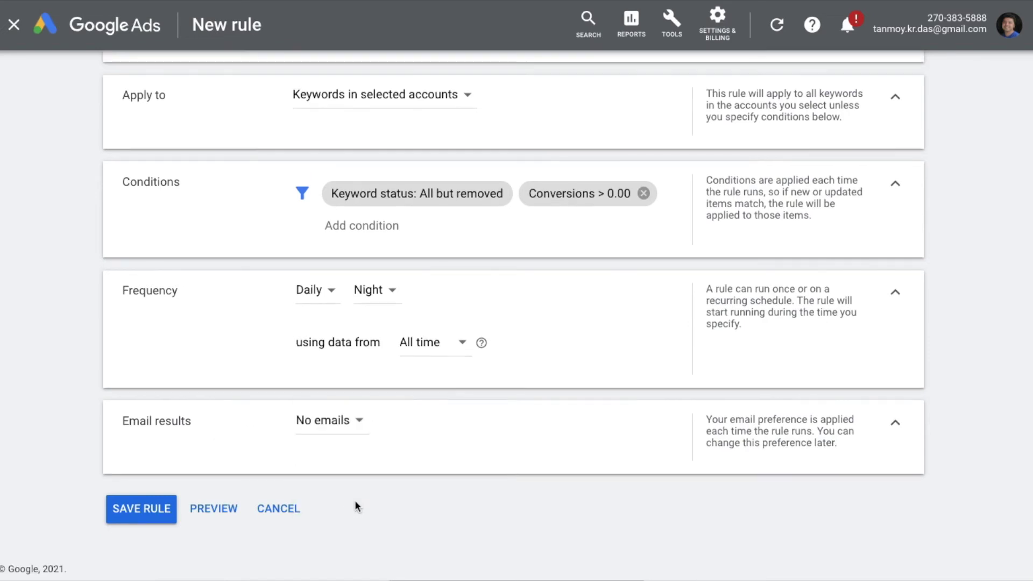
pyautogui.click(136, 513)
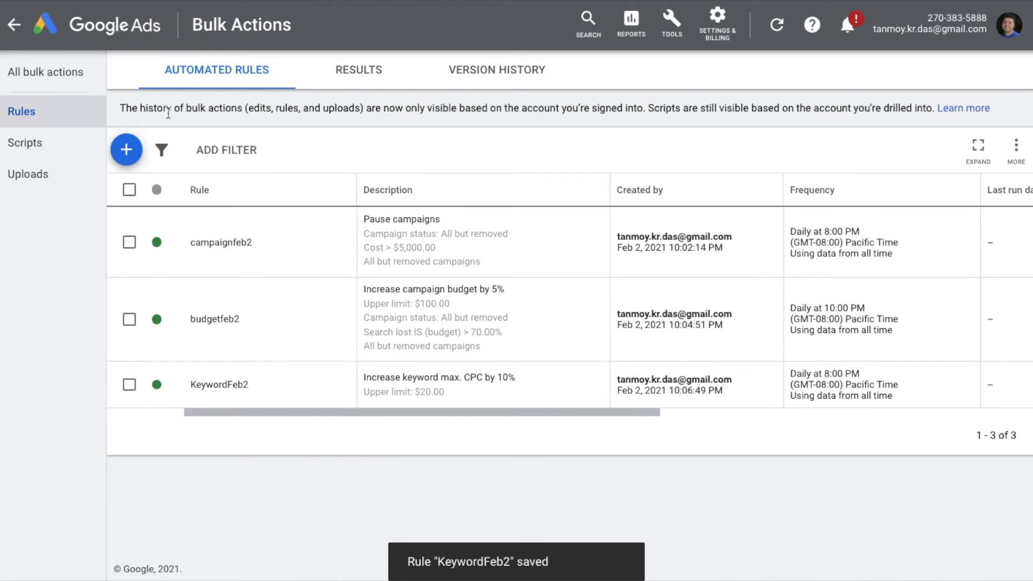
# Start a new automated rule for keywords and name it BadkeywordsFeb2
pyautogui.click(126, 154)
pyautogui.click(190, 167)
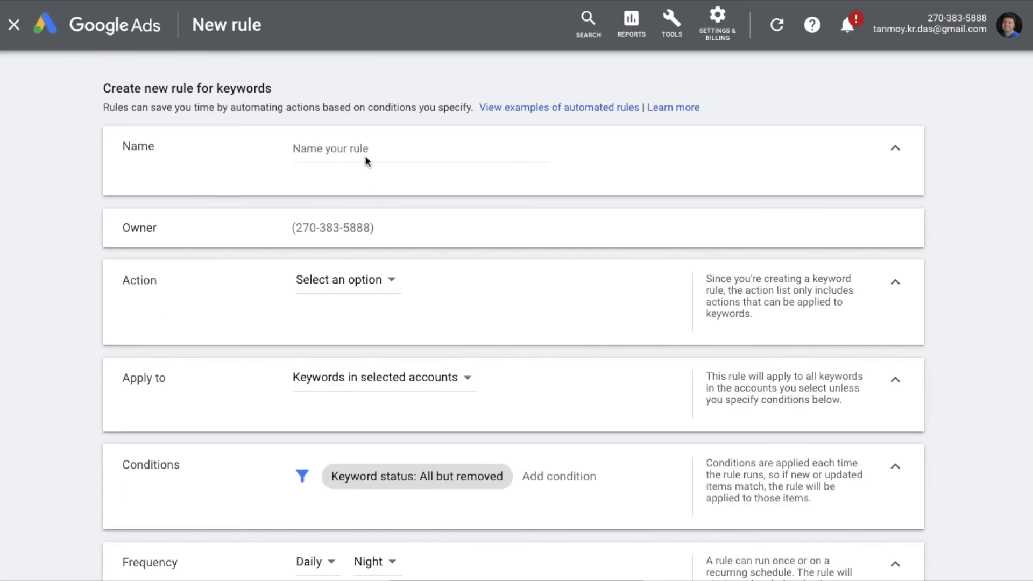
pyautogui.click(364, 155)
pyautogui.write('Badk')
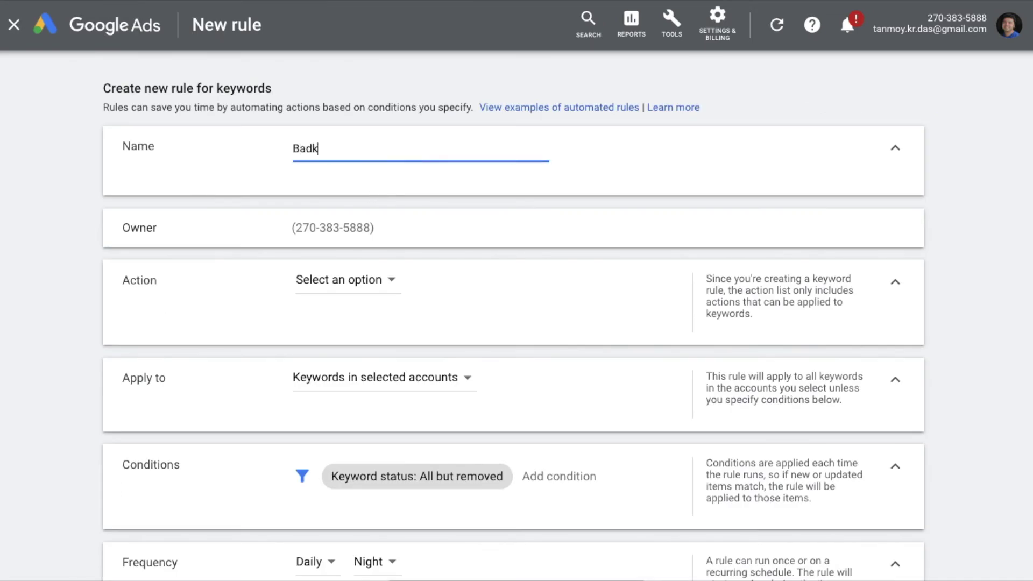
pyautogui.write('eywordsFeb2')
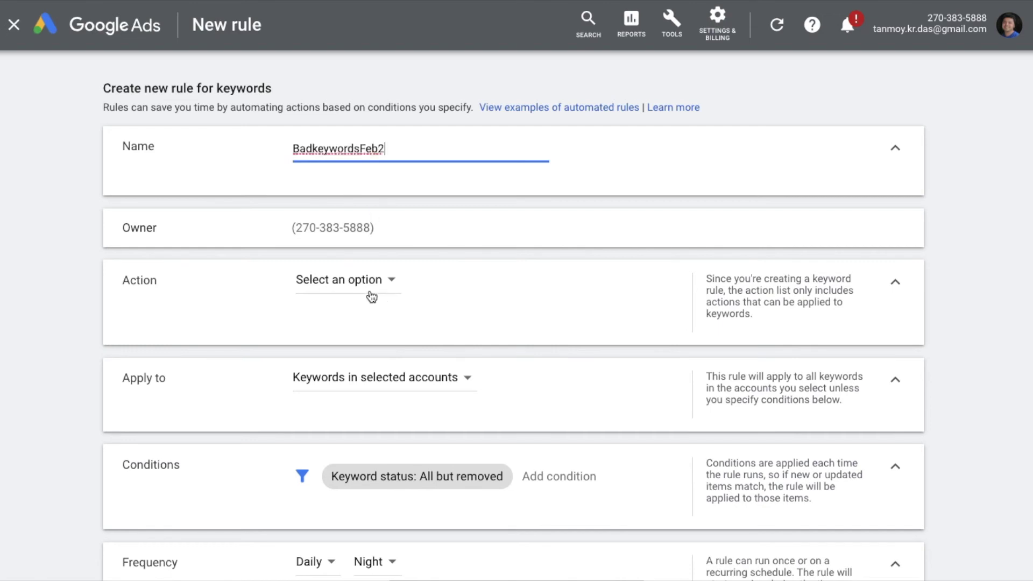
# Set the rule's action to Change keyword bids, decreasing bids by 10 percent
pyautogui.click(367, 295)
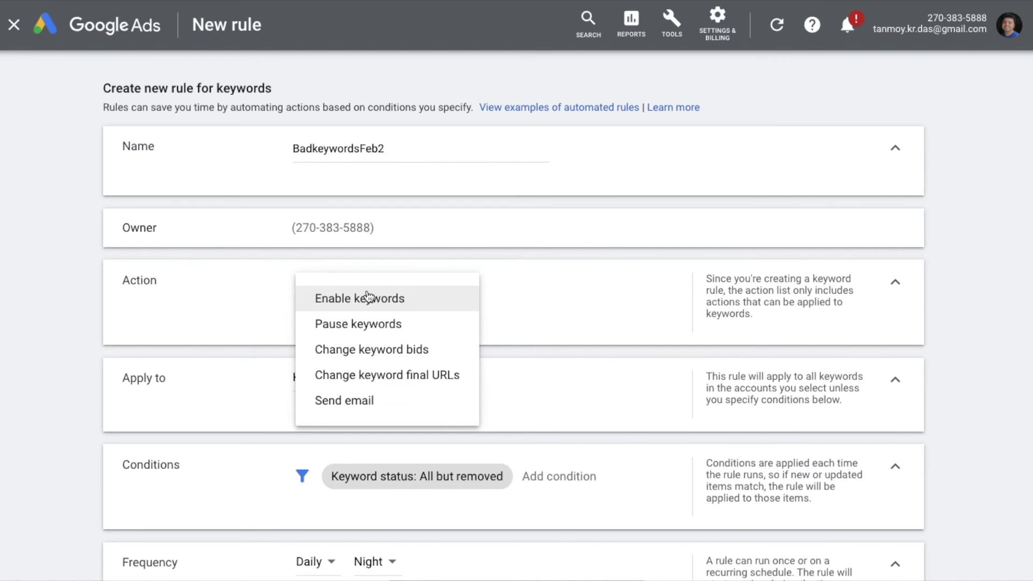
pyautogui.click(385, 353)
pyautogui.click(347, 370)
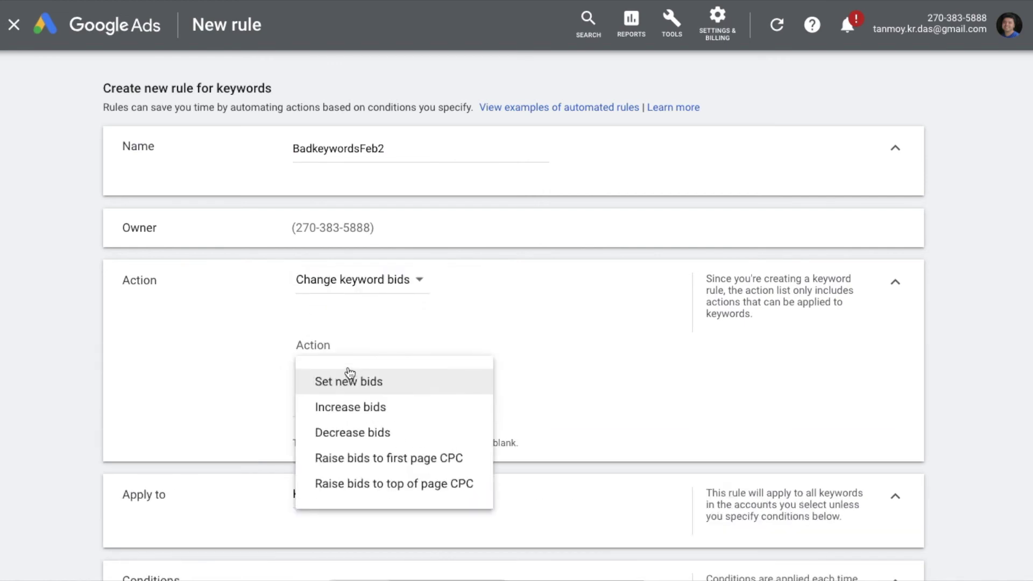
pyautogui.click(427, 434)
pyautogui.click(490, 402)
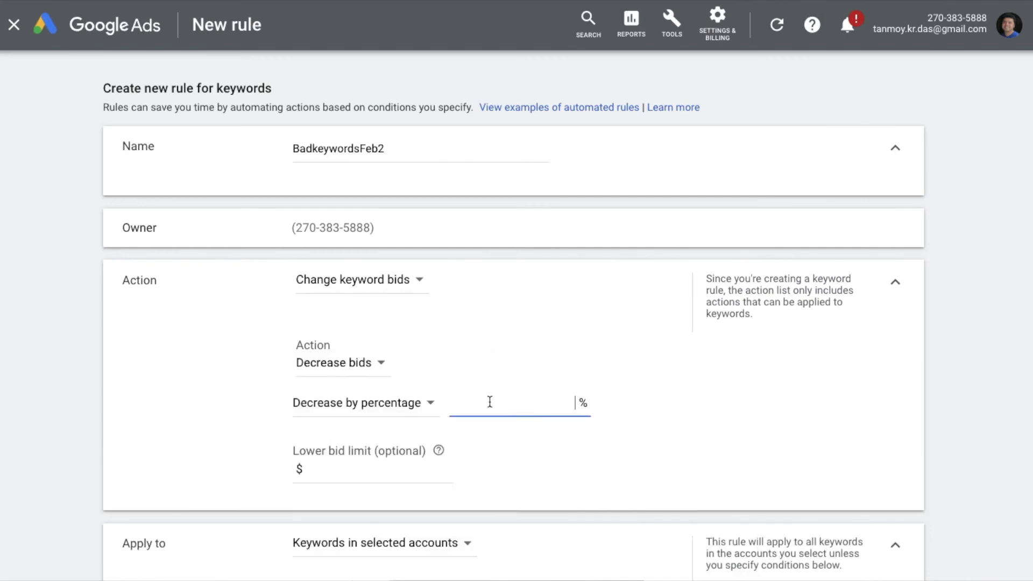
pyautogui.write('10')
# Set the optional lower bid limit to $5
pyautogui.click(373, 478)
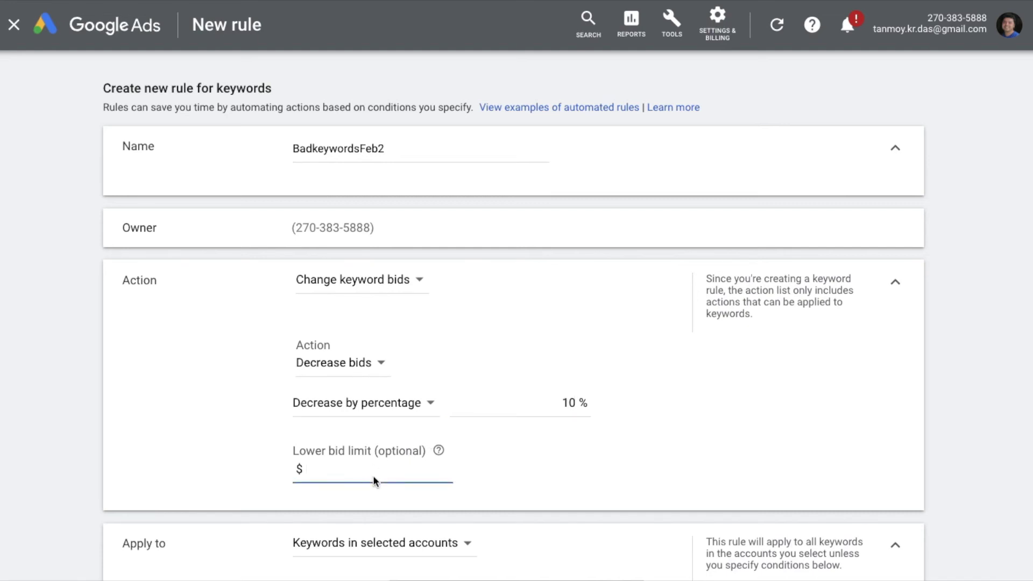
pyautogui.write('5')
pyautogui.click(231, 454)
# Add a keyword rule condition that Conversions is less than 1
pyautogui.scroll(-4, 230, 454)
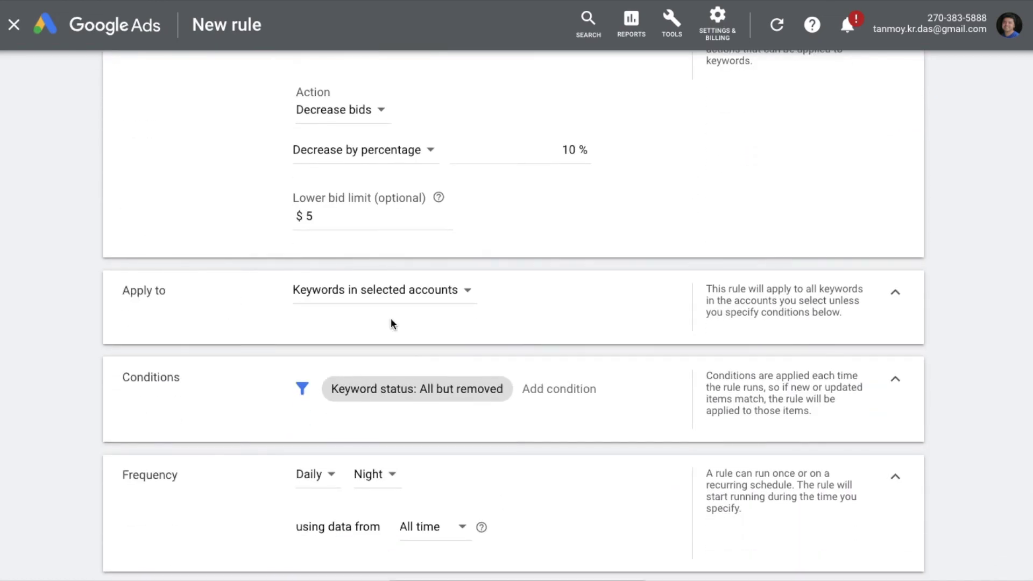
pyautogui.click(560, 387)
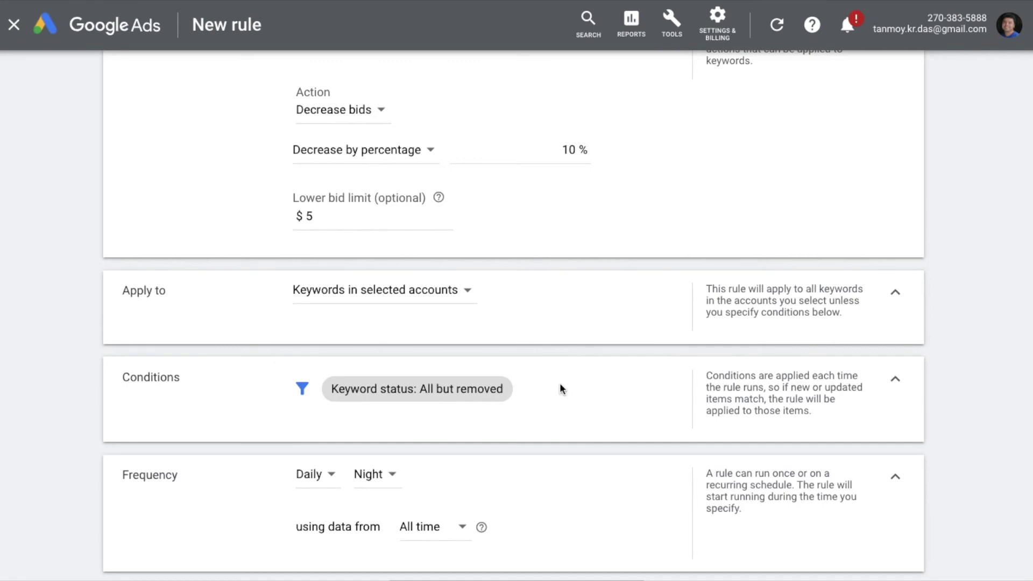
pyautogui.write('con')
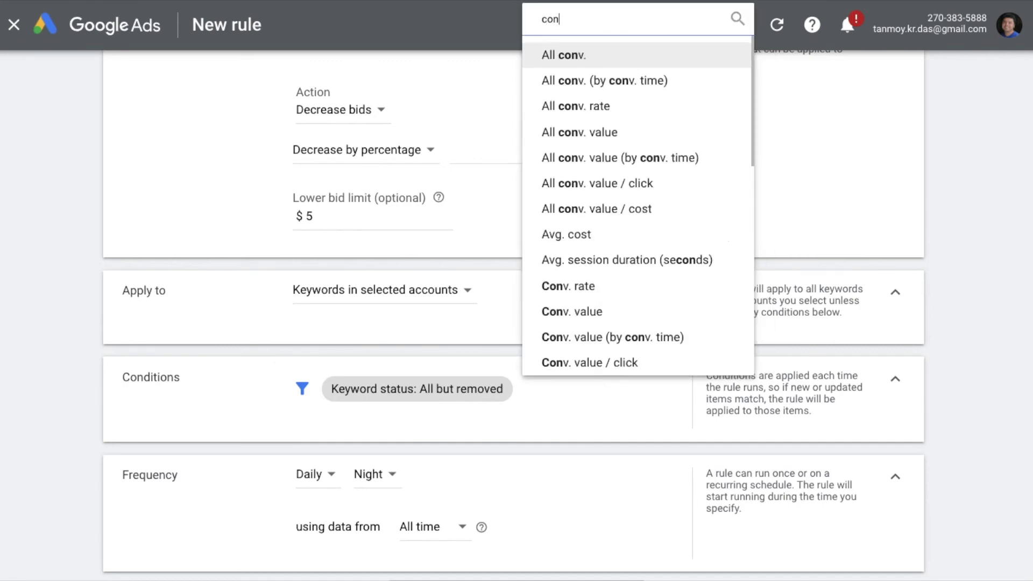
pyautogui.write('ver')
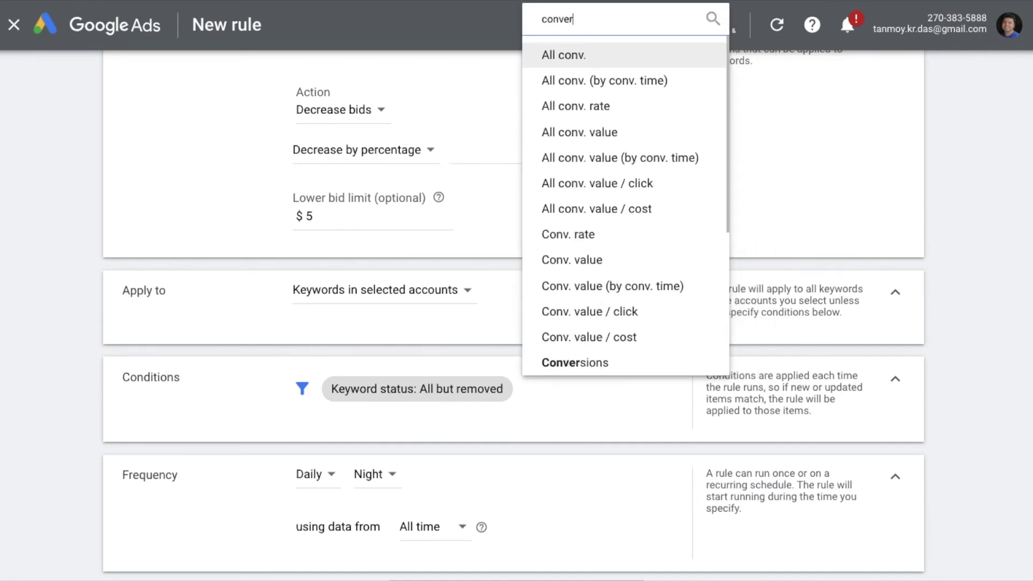
pyautogui.click(568, 455)
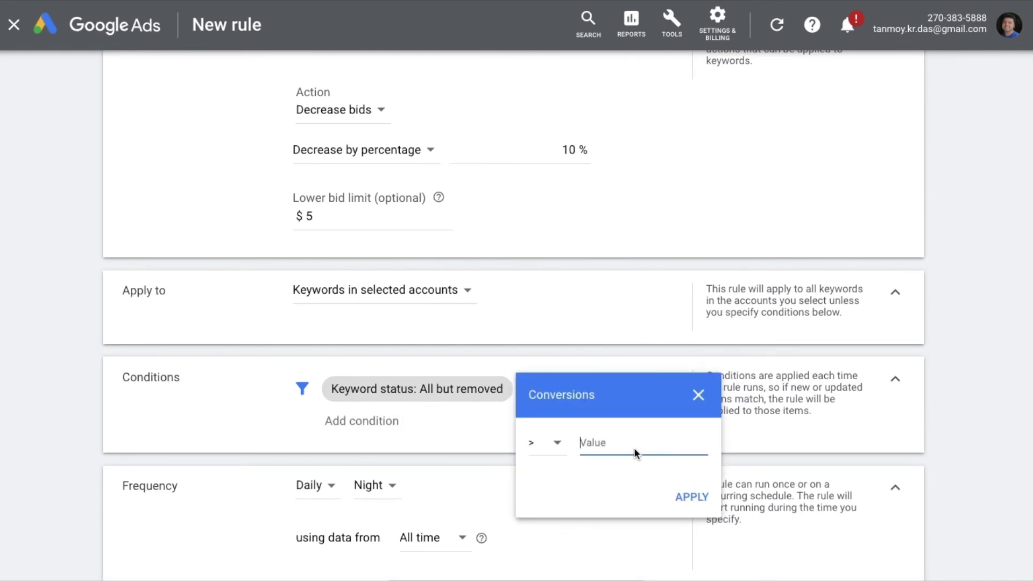
pyautogui.click(557, 444)
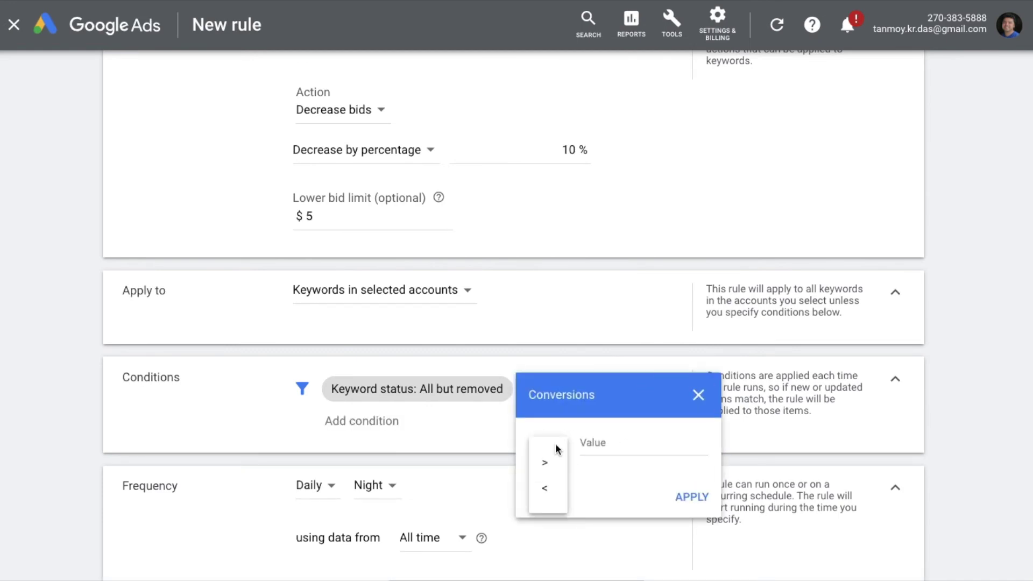
pyautogui.click(557, 490)
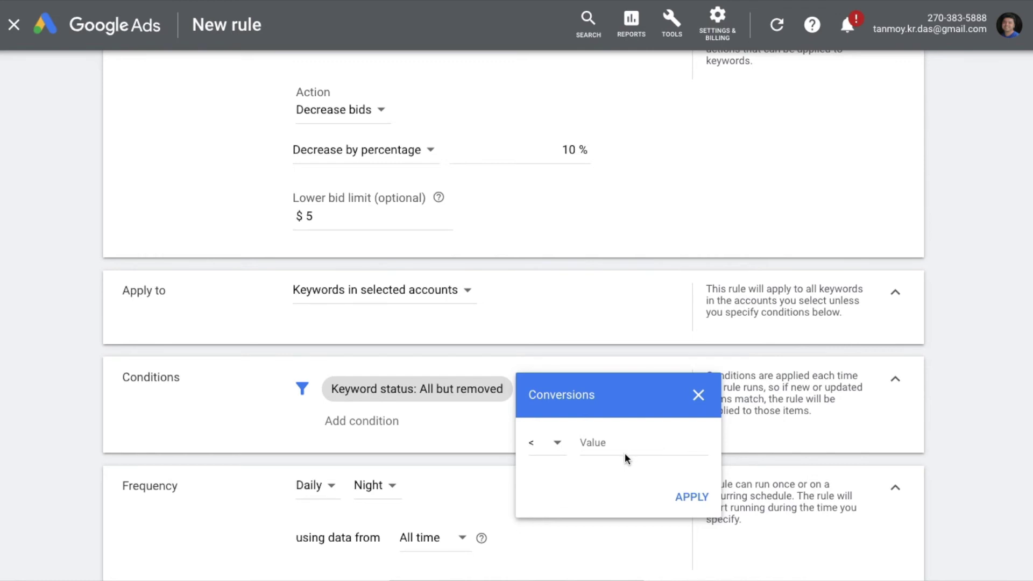
pyautogui.click(613, 441)
pyautogui.write('1')
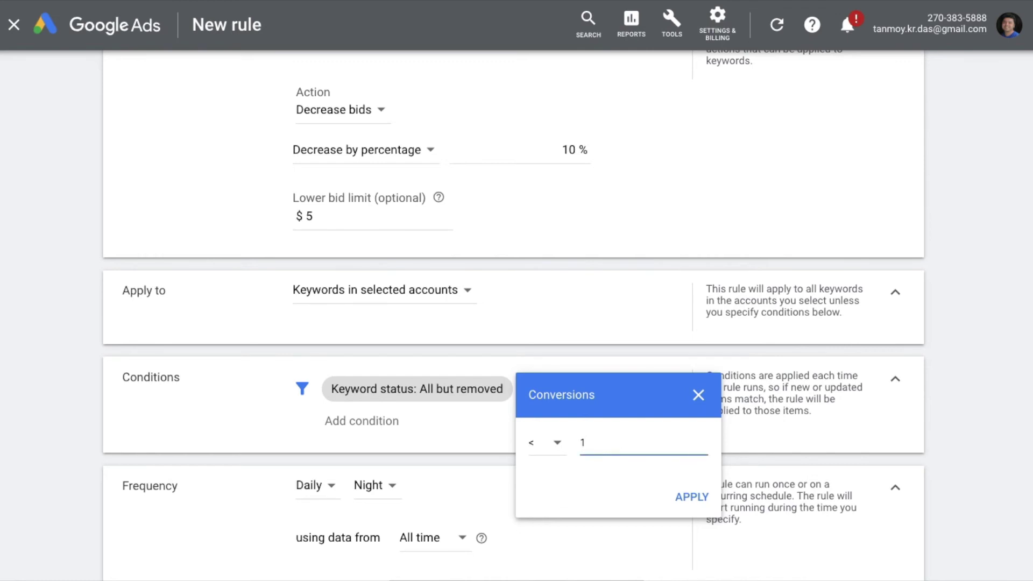
pyautogui.click(686, 501)
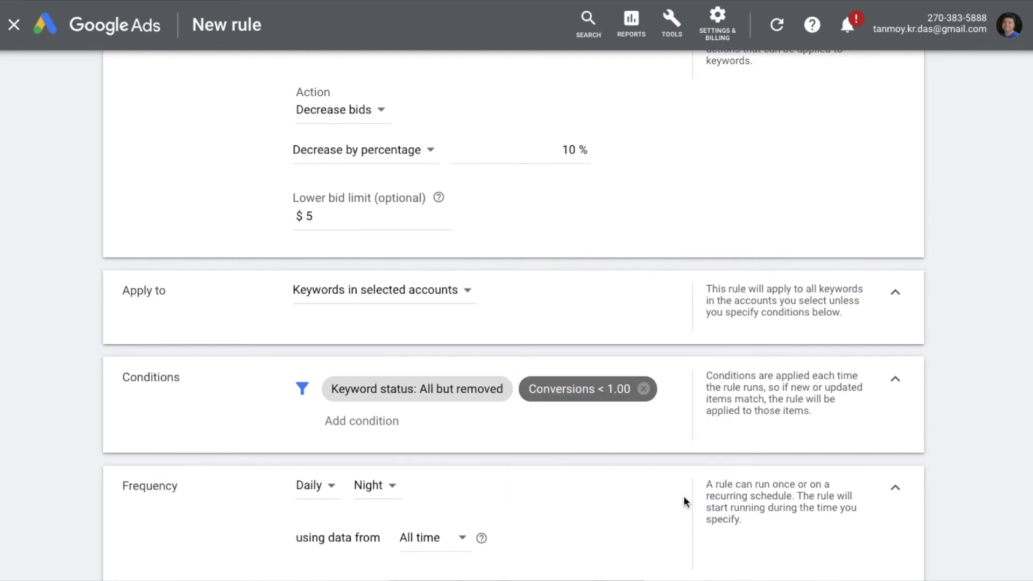
# Turn off result emails for the BadkeywordsFeb2 rule with No emails and save the rule
pyautogui.scroll(-2, 539, 482)
pyautogui.scroll(-1, 539, 479)
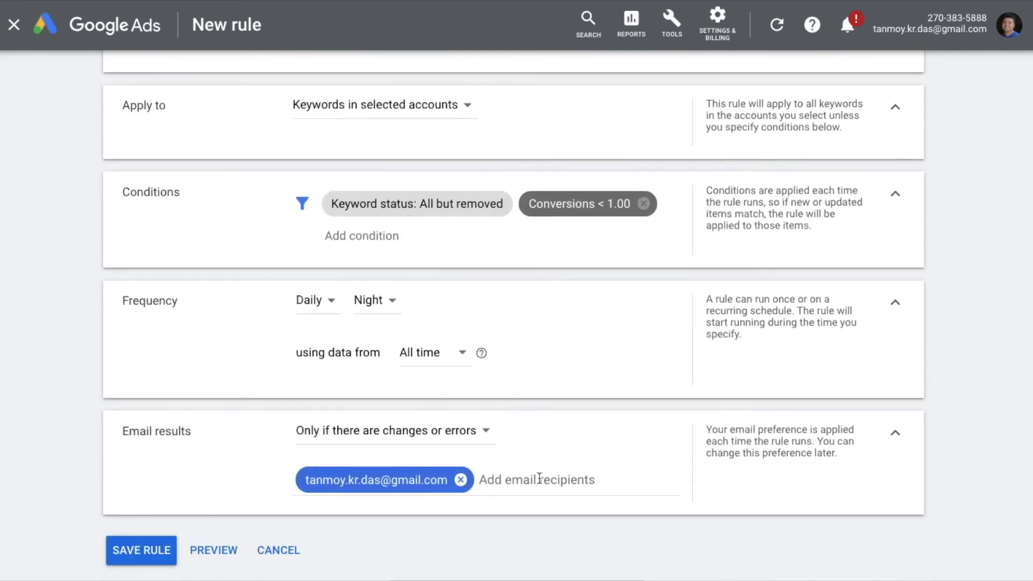
pyautogui.click(317, 310)
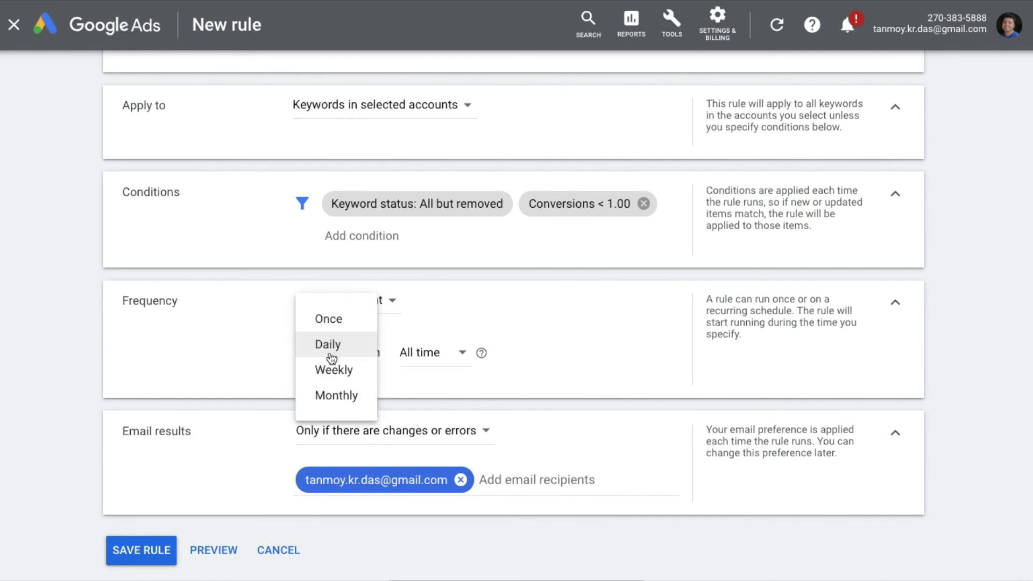
pyautogui.click(487, 318)
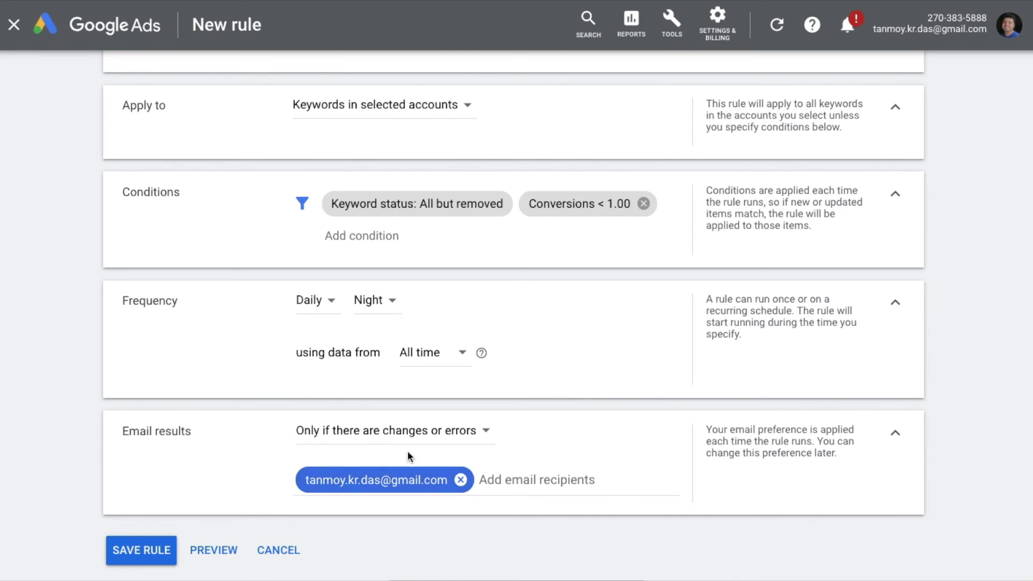
pyautogui.click(436, 431)
pyautogui.click(362, 527)
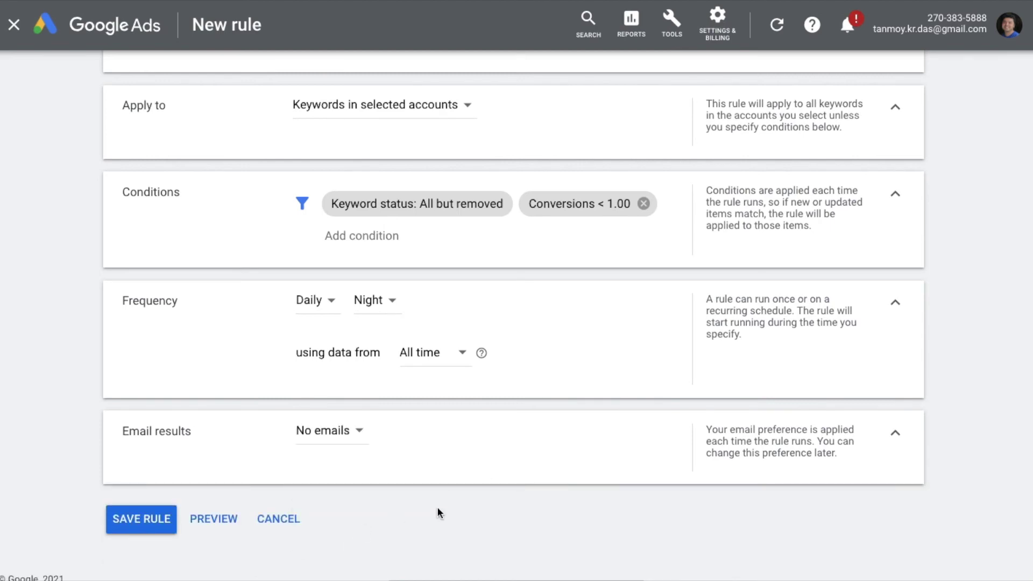
pyautogui.click(139, 520)
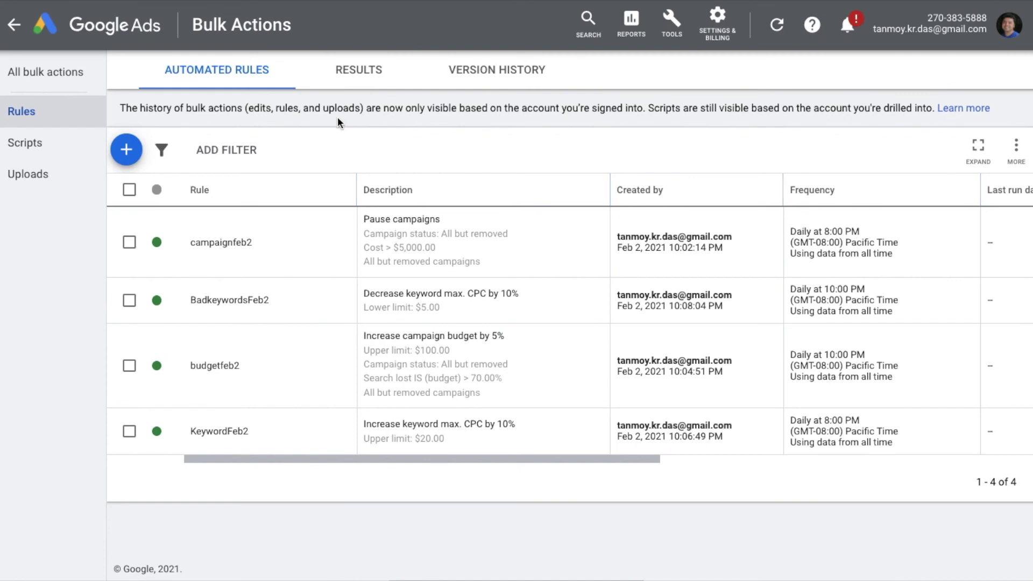
# Start a new automated rule for ads named AdFeb2 and set its action to Pause ads
pyautogui.click(128, 149)
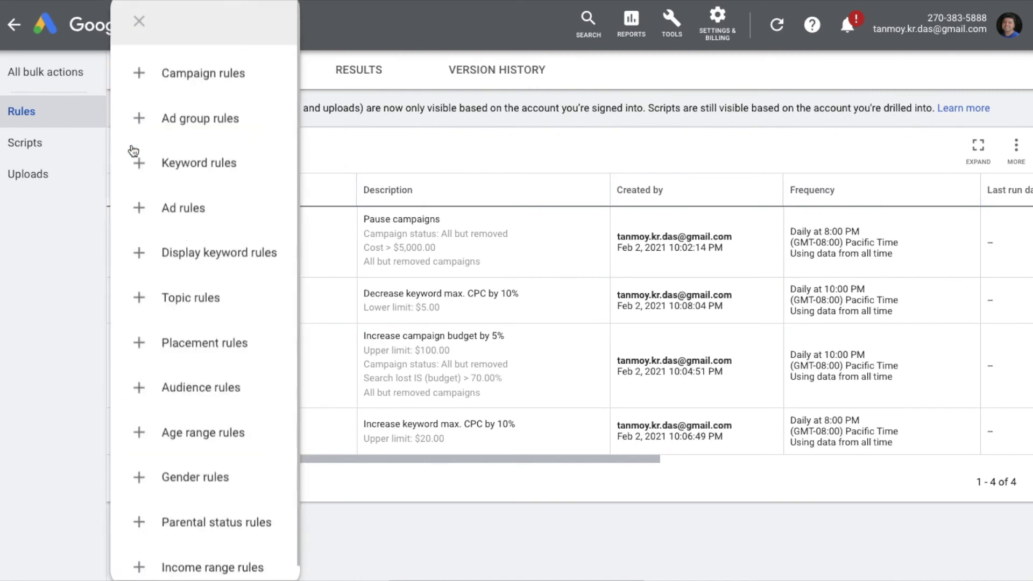
pyautogui.click(198, 208)
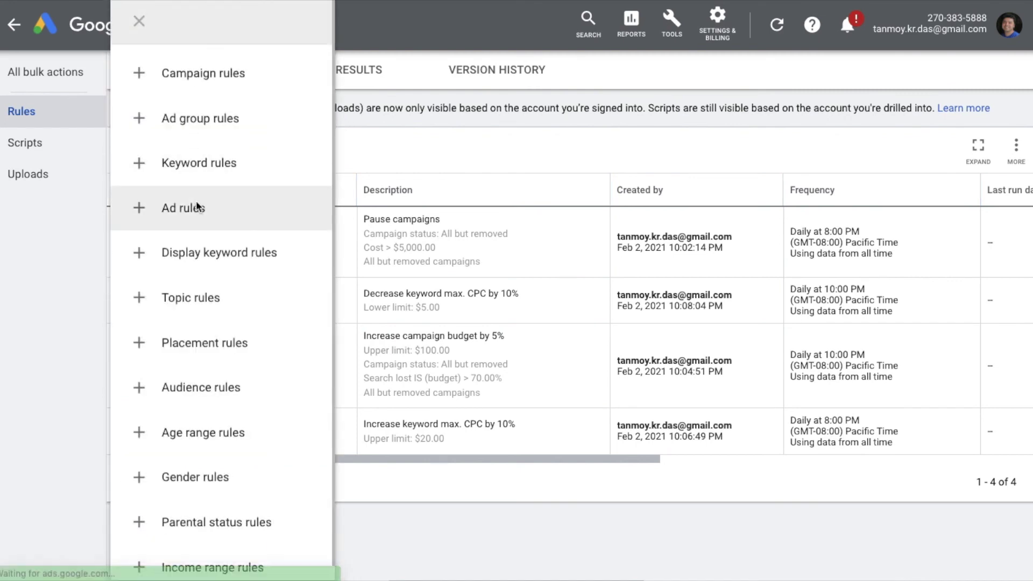
pyautogui.click(334, 147)
pyautogui.write('AdFeb2')
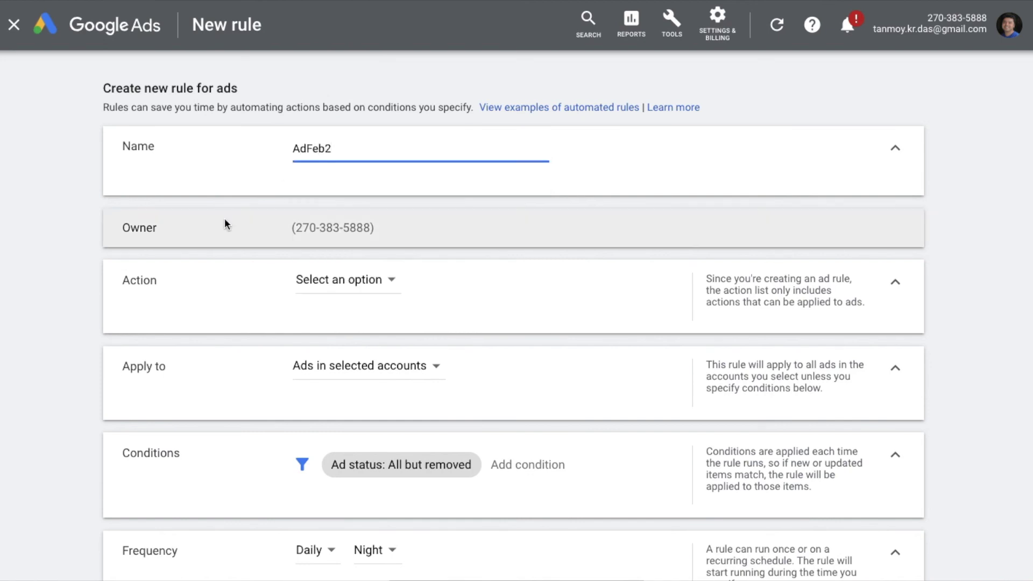
pyautogui.click(344, 281)
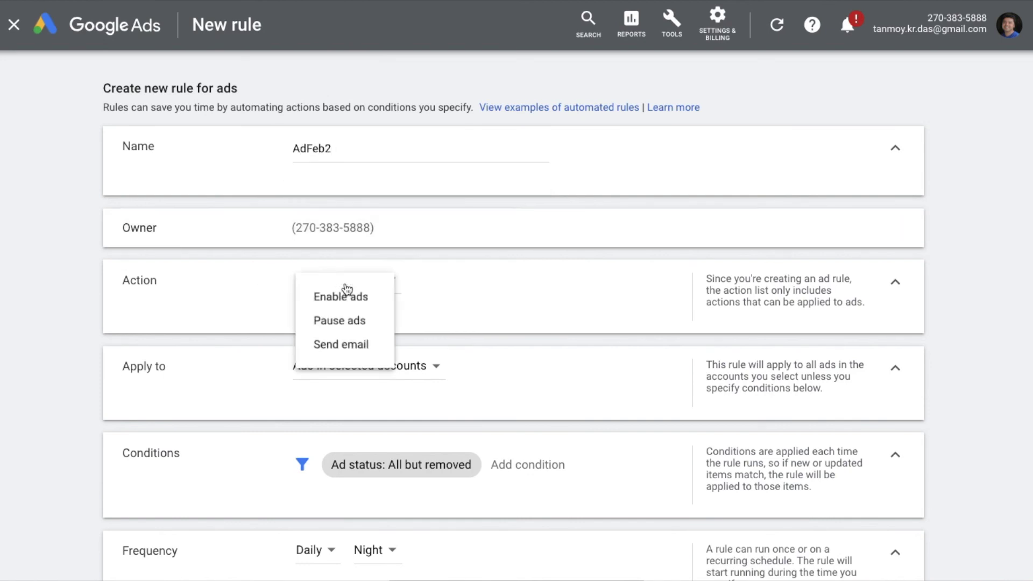
pyautogui.click(346, 324)
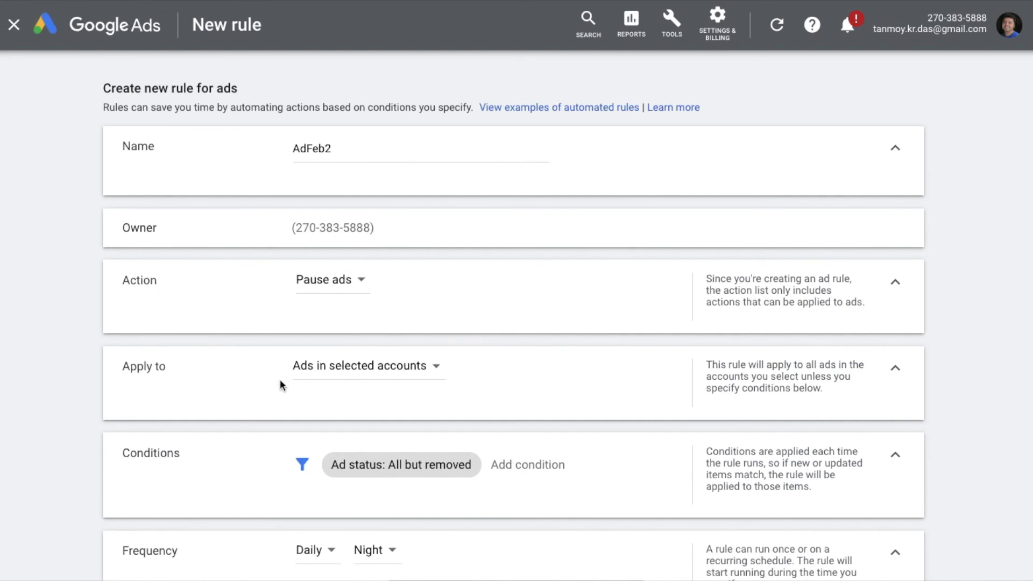
# Add an ad rule condition that CTR is less than 0.02%
pyautogui.click(517, 466)
pyautogui.write('ctr')
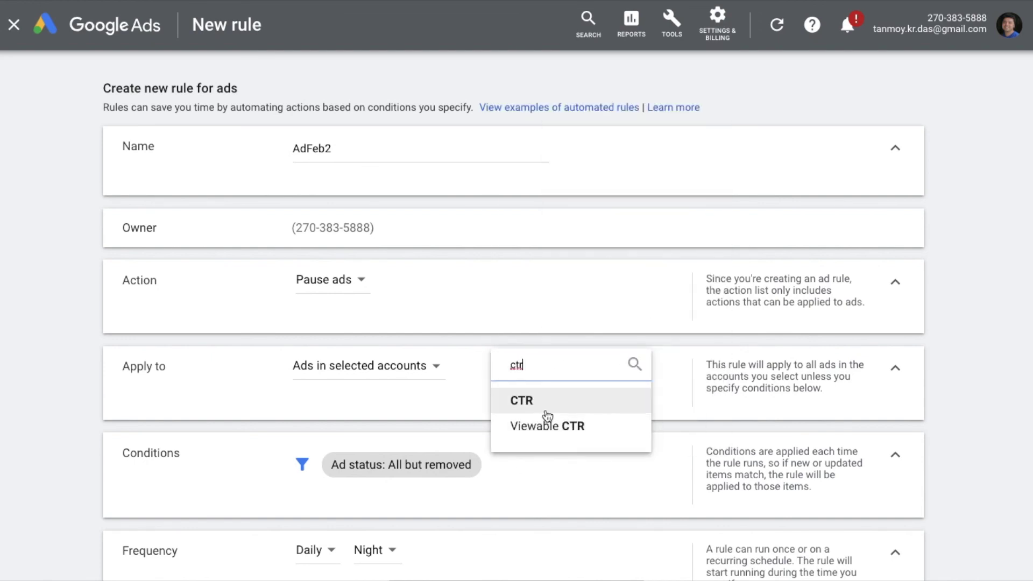
pyautogui.click(560, 402)
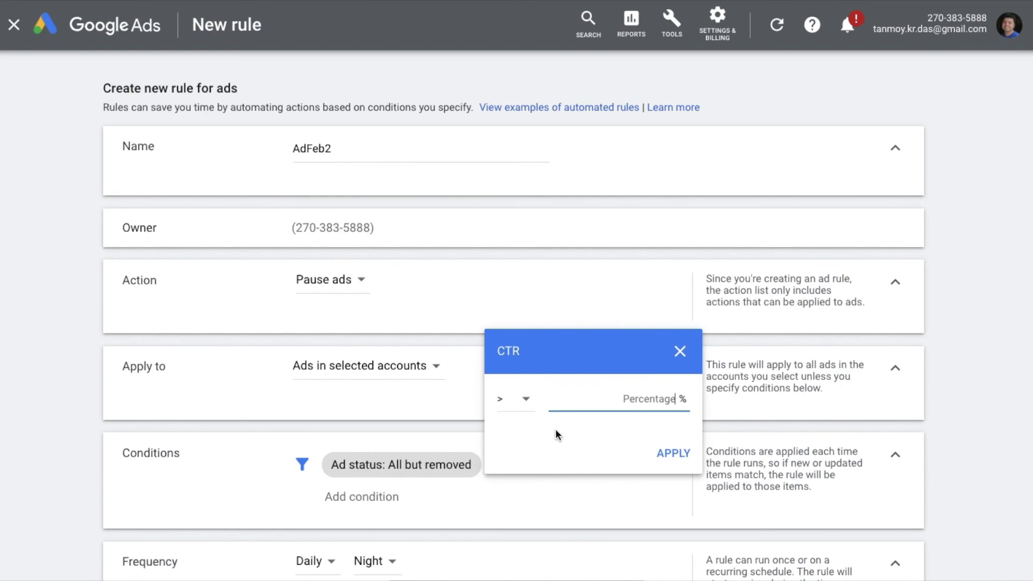
pyautogui.click(516, 411)
pyautogui.click(513, 457)
pyautogui.click(627, 398)
pyautogui.write('0.02')
pyautogui.click(667, 449)
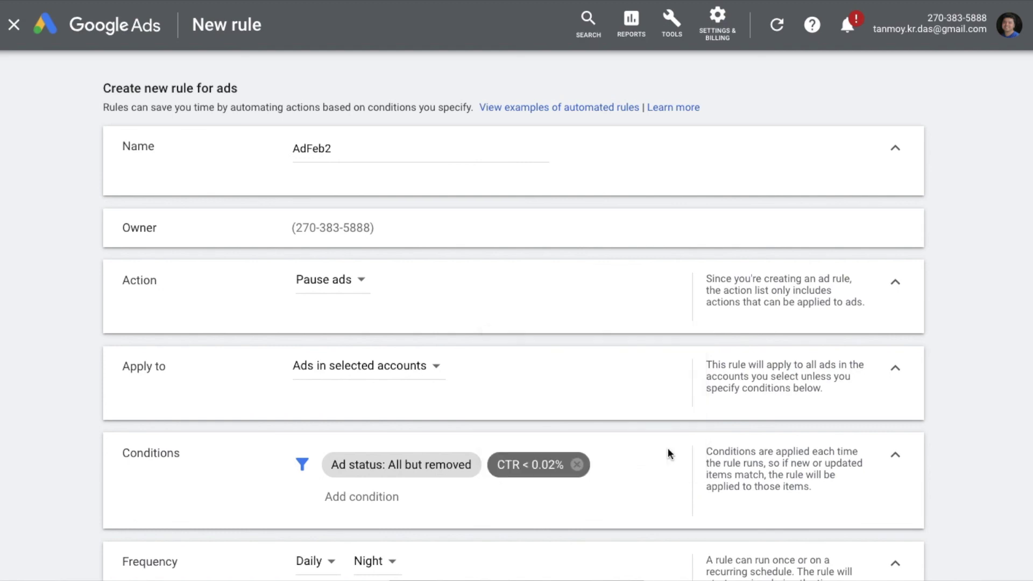
# Add an ad rule condition that Impr. is greater than 1,000
pyautogui.click(613, 464)
pyautogui.write('imp')
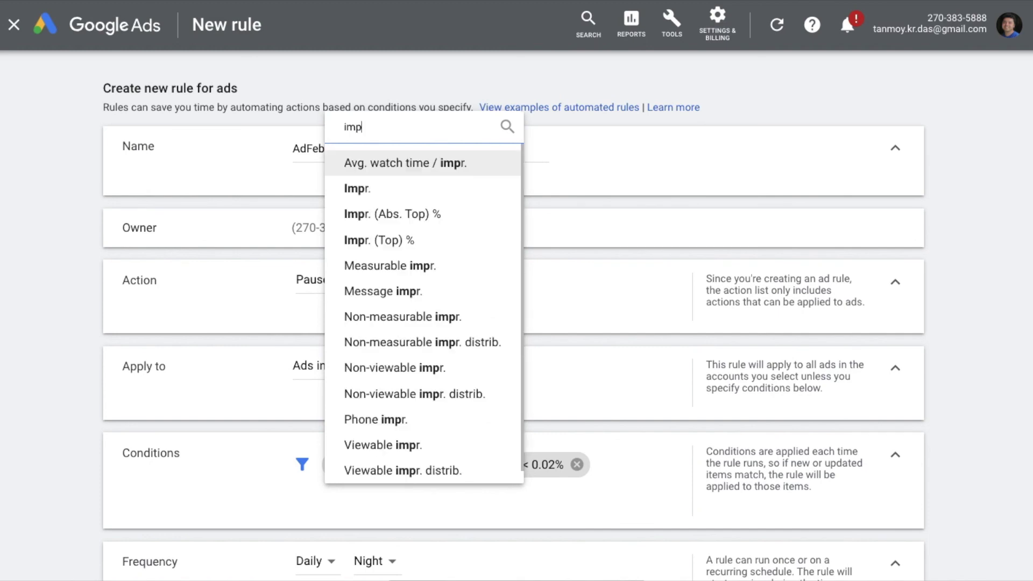
pyautogui.click(434, 190)
pyautogui.write('1000')
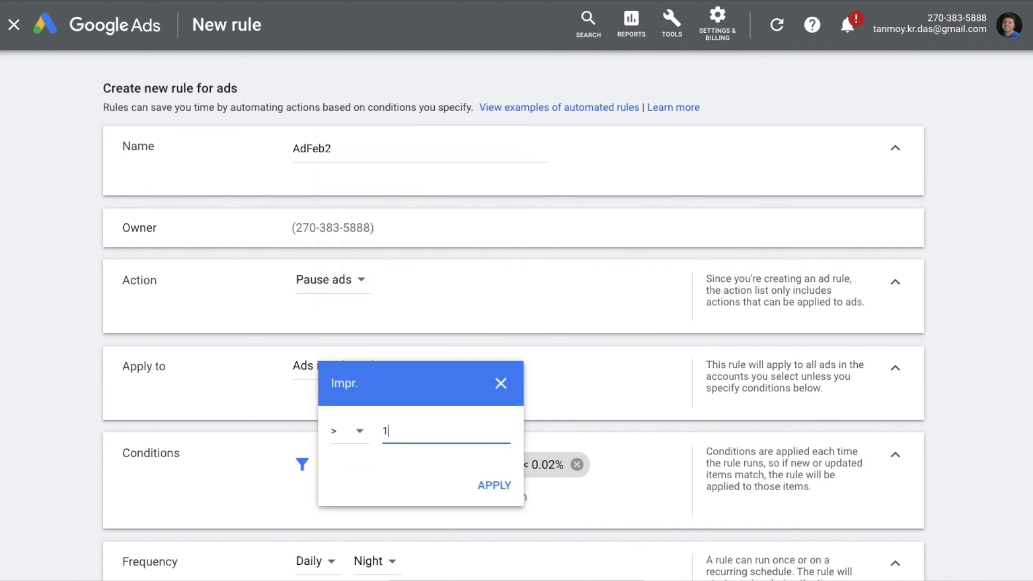
pyautogui.click(496, 483)
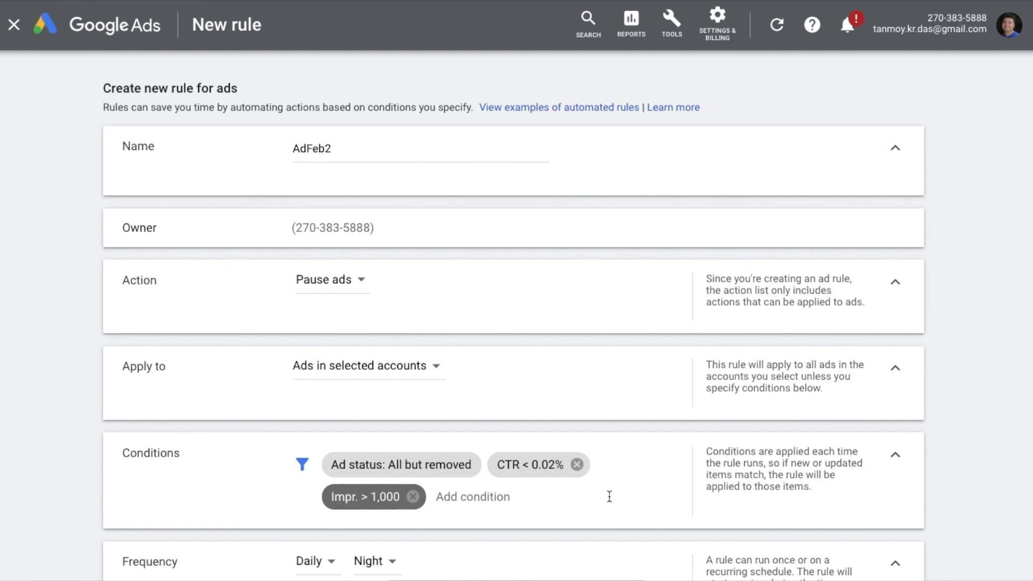
# Turn off result emails for the AdFeb2 rule with No emails, keeping the daily night schedule, and save the rule
pyautogui.scroll(-5, 609, 496)
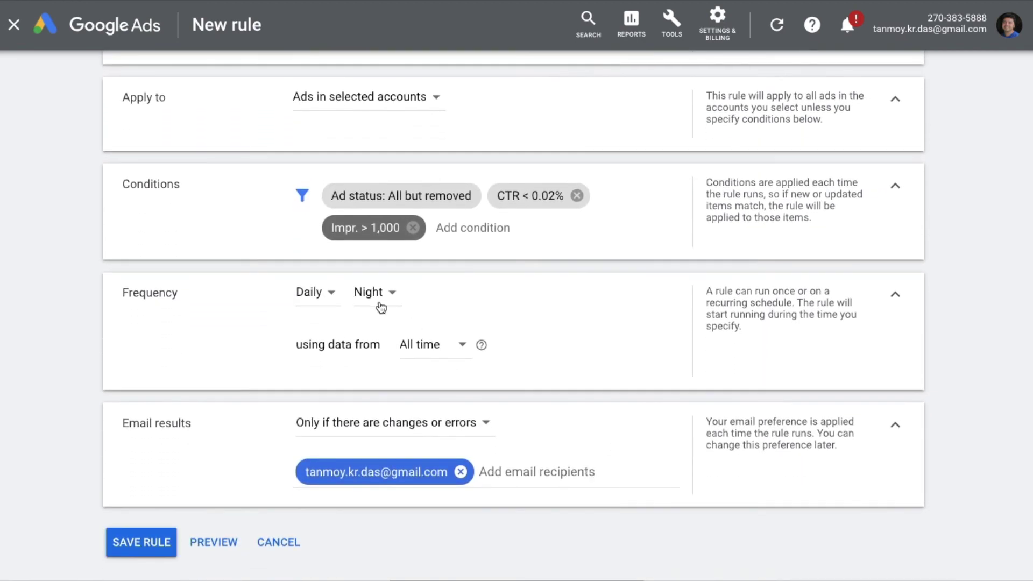
pyautogui.click(317, 299)
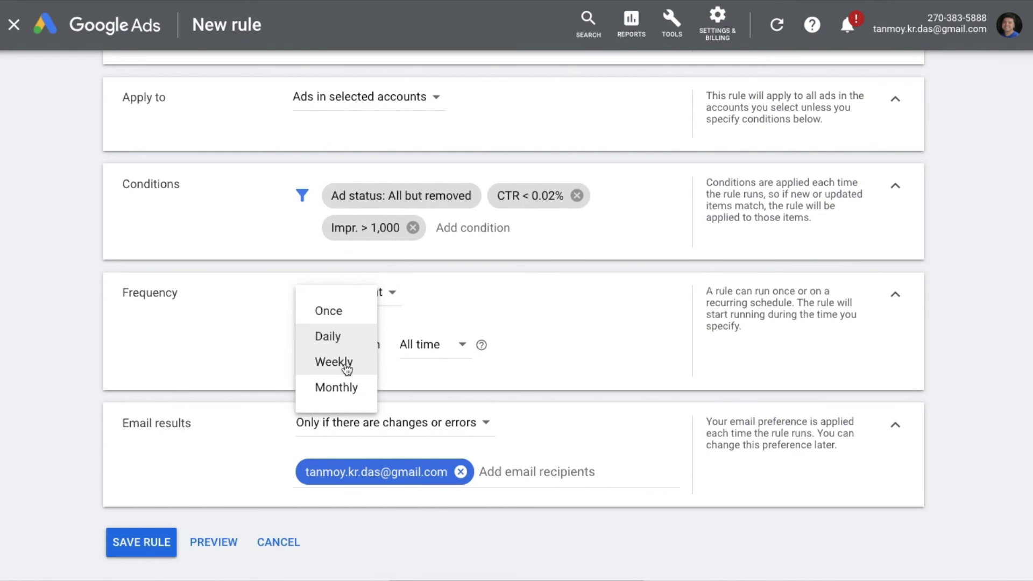
pyautogui.click(465, 324)
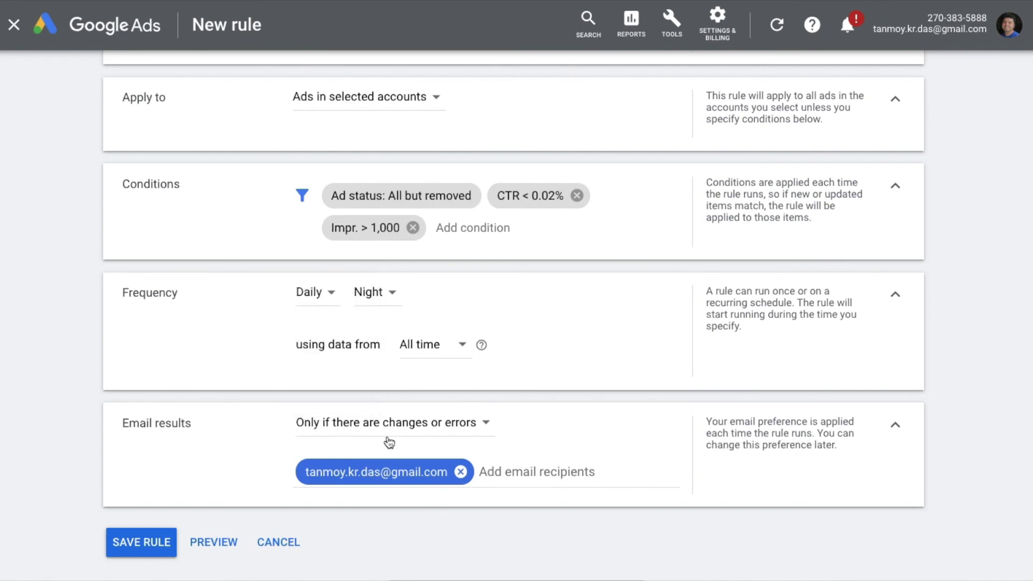
pyautogui.click(418, 427)
pyautogui.click(365, 514)
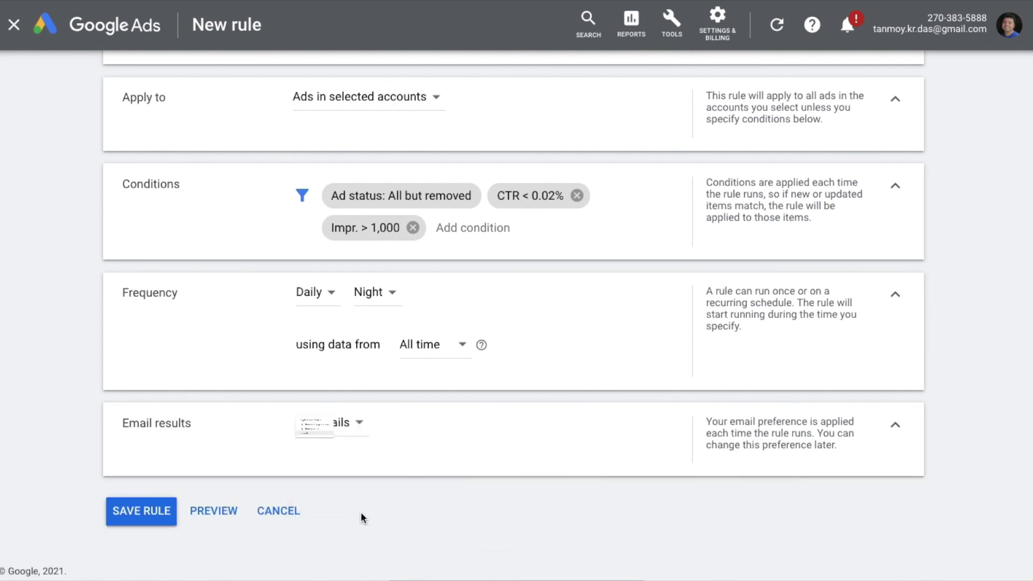
pyautogui.click(156, 514)
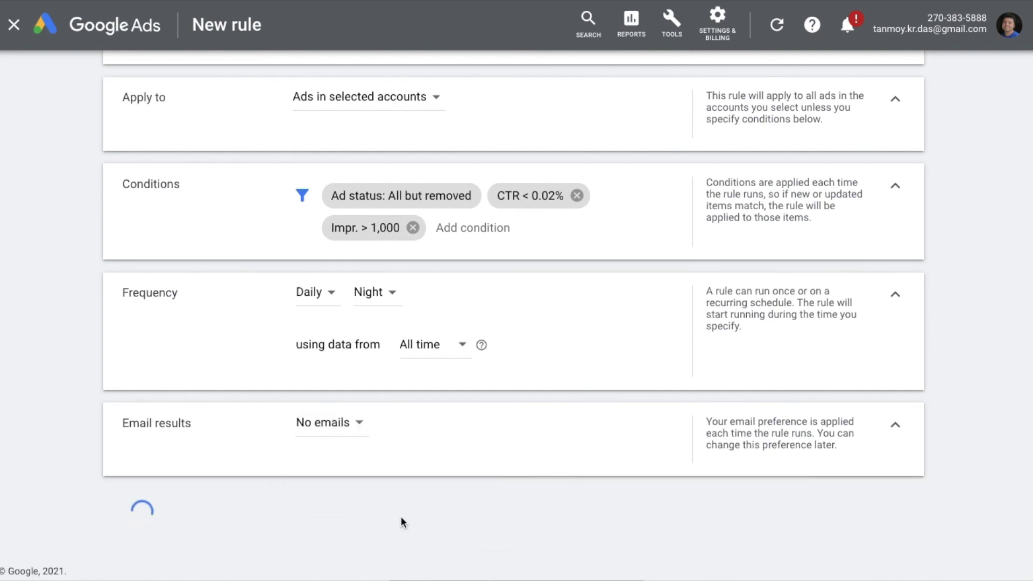